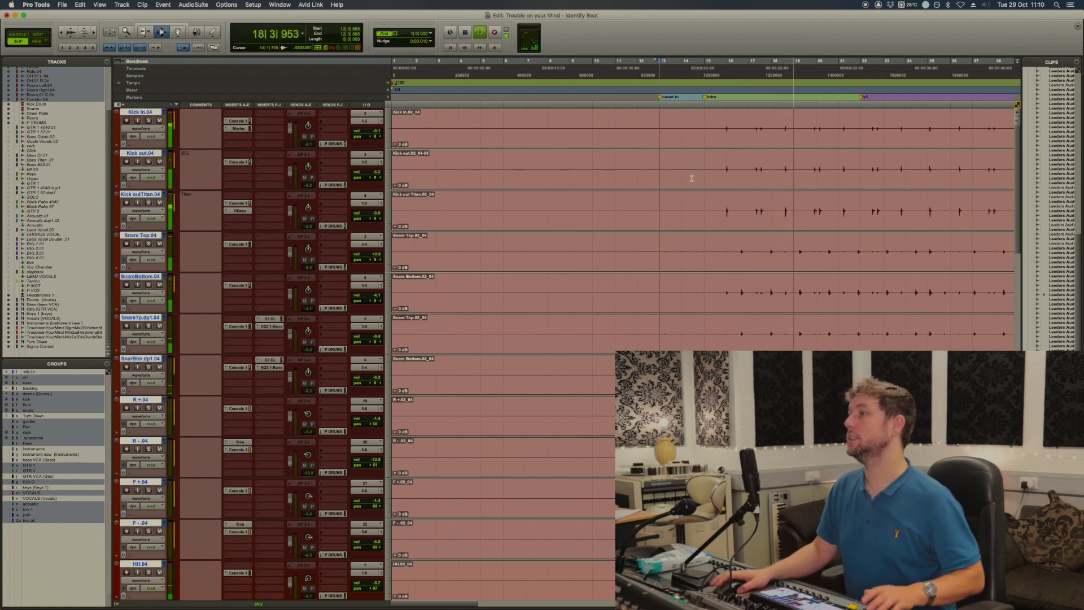
Examine the drum tracks across the song's timeline and in the mixer during playback, then stop and return to the count-in area
{"action": "scroll", "coordinate": [869, 164], "scroll_direction": "down", "scroll_amount": 5}
{"action": "scroll", "coordinate": [869, 163], "scroll_direction": "up", "scroll_amount": 5}
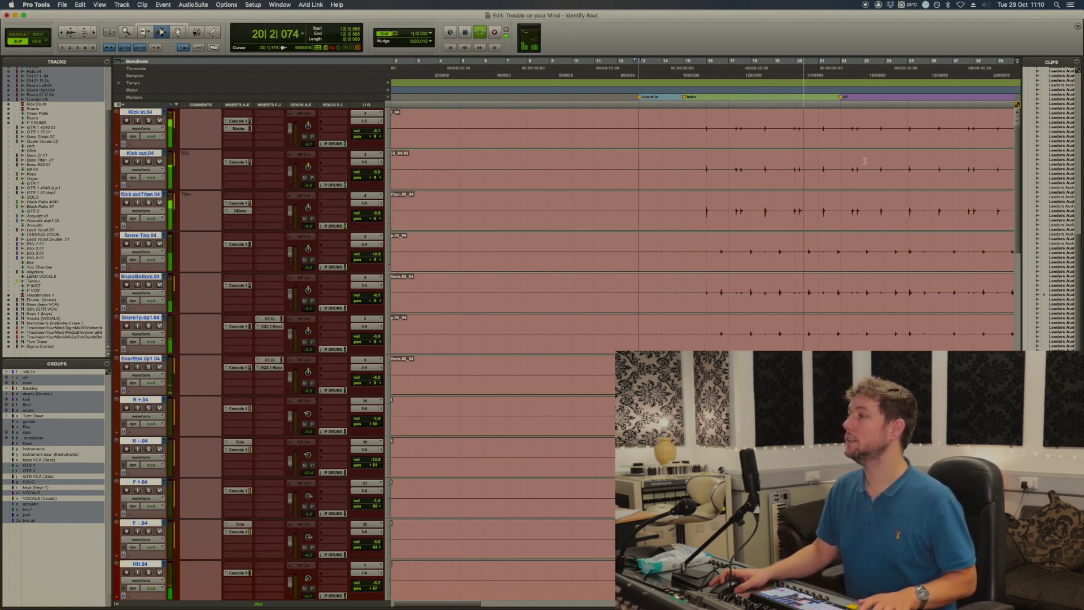
{"action": "scroll", "coordinate": [864, 161], "scroll_direction": "right", "scroll_amount": 5}
{"action": "scroll", "coordinate": [864, 161], "scroll_direction": "right", "scroll_amount": 10}
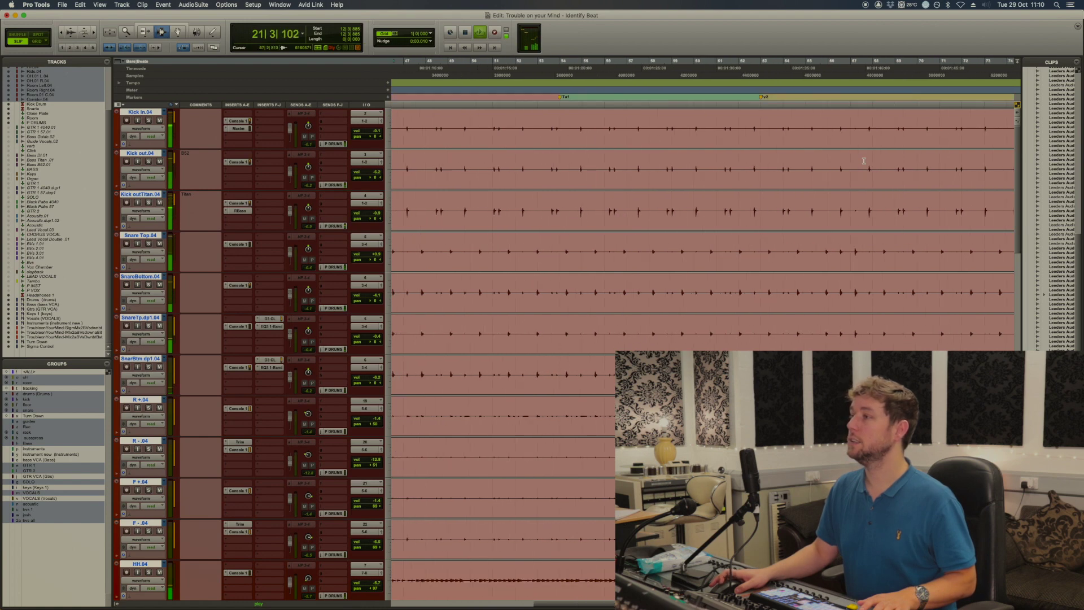
{"action": "scroll", "coordinate": [863, 161], "scroll_direction": "right", "scroll_amount": 15}
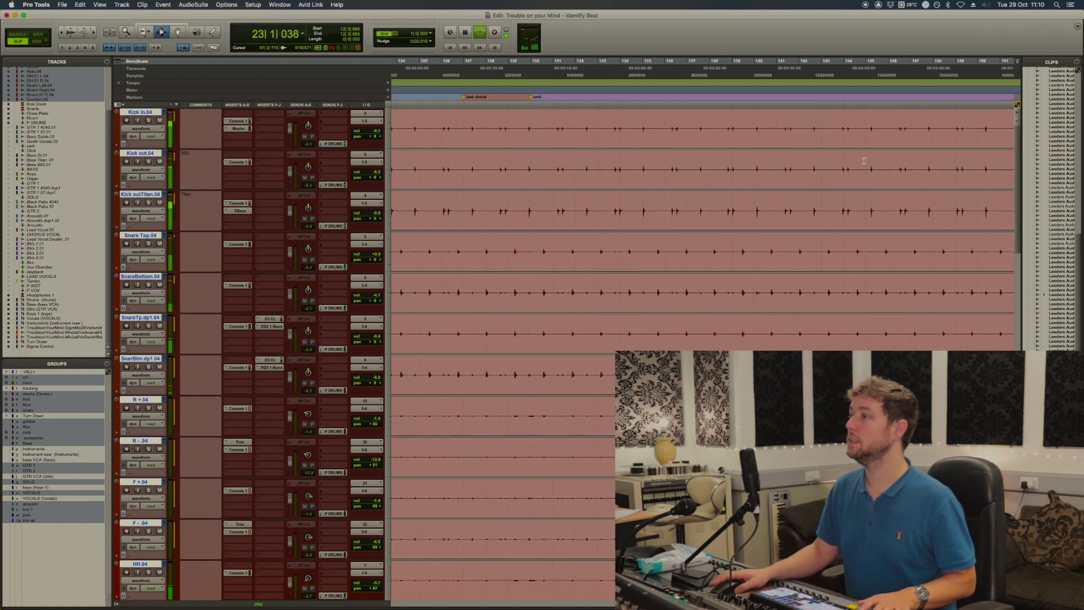
{"action": "scroll", "coordinate": [862, 160], "scroll_direction": "left", "scroll_amount": 20}
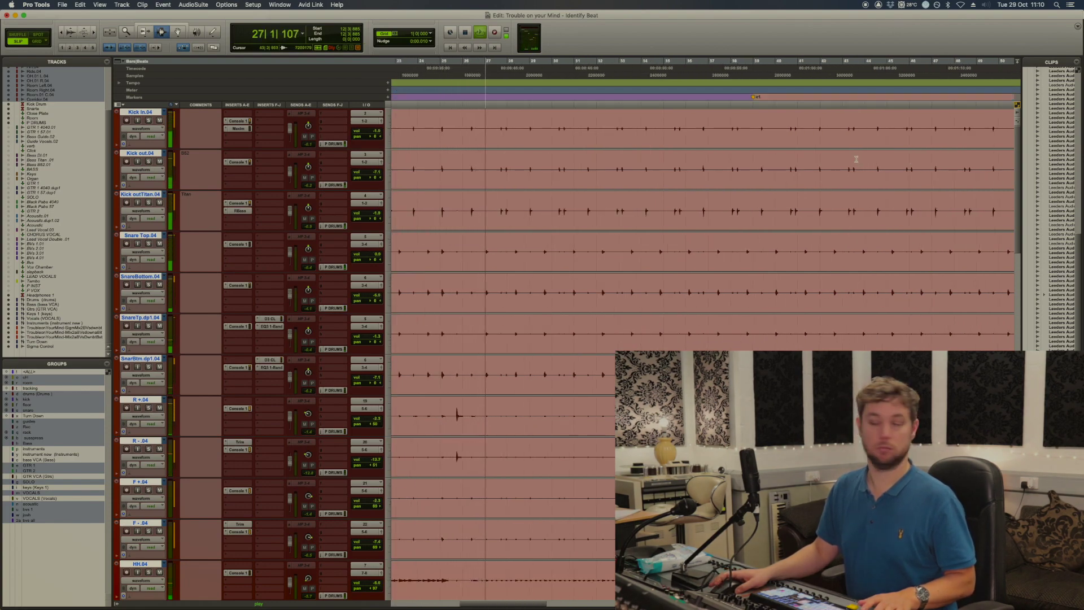
{"action": "key", "text": "super+equal"}
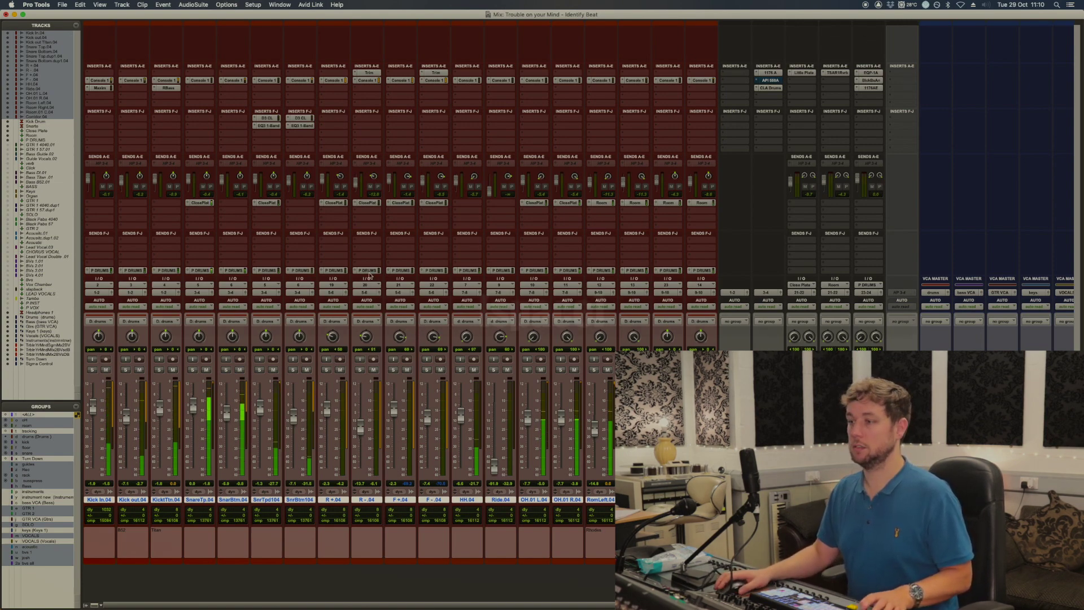
{"action": "key", "text": "space"}
{"action": "key", "text": "cmd+equal"}
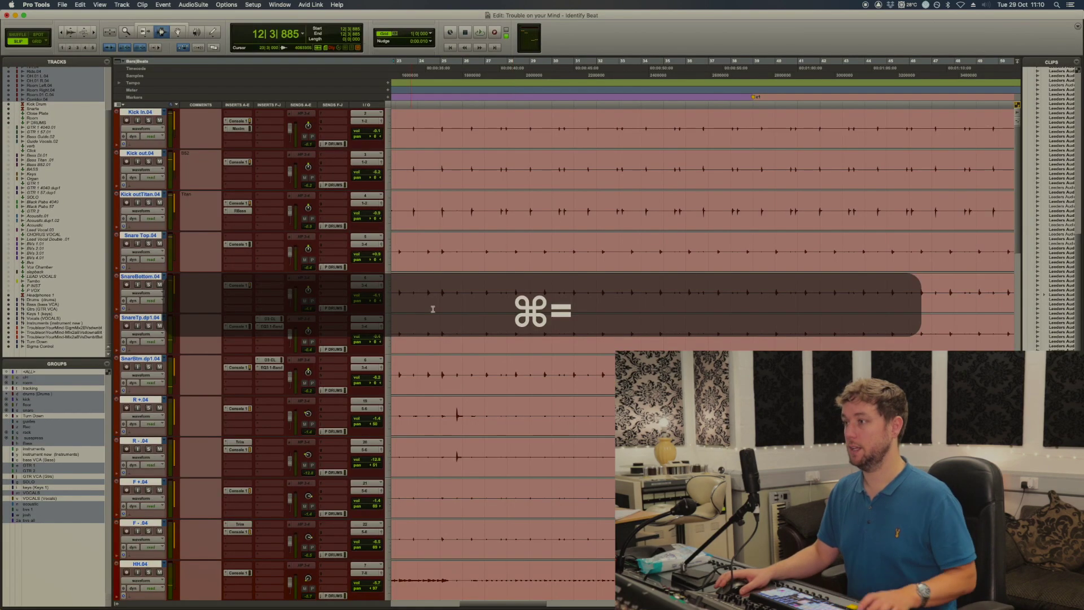
{"action": "key", "text": "r"}
{"action": "key", "text": "r"}
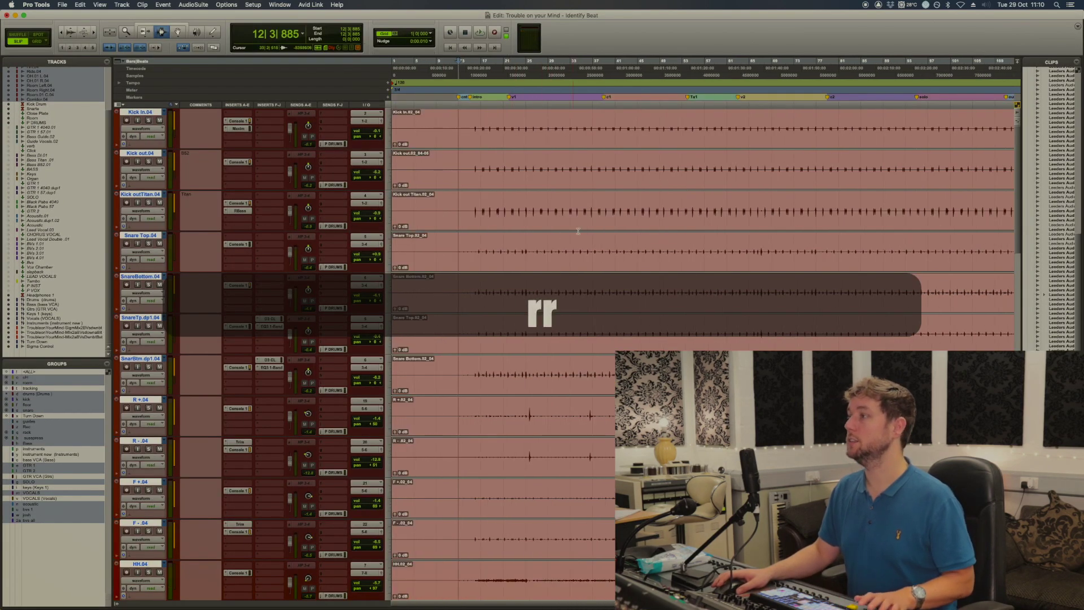
{"action": "left_click", "coordinate": [452, 170]}
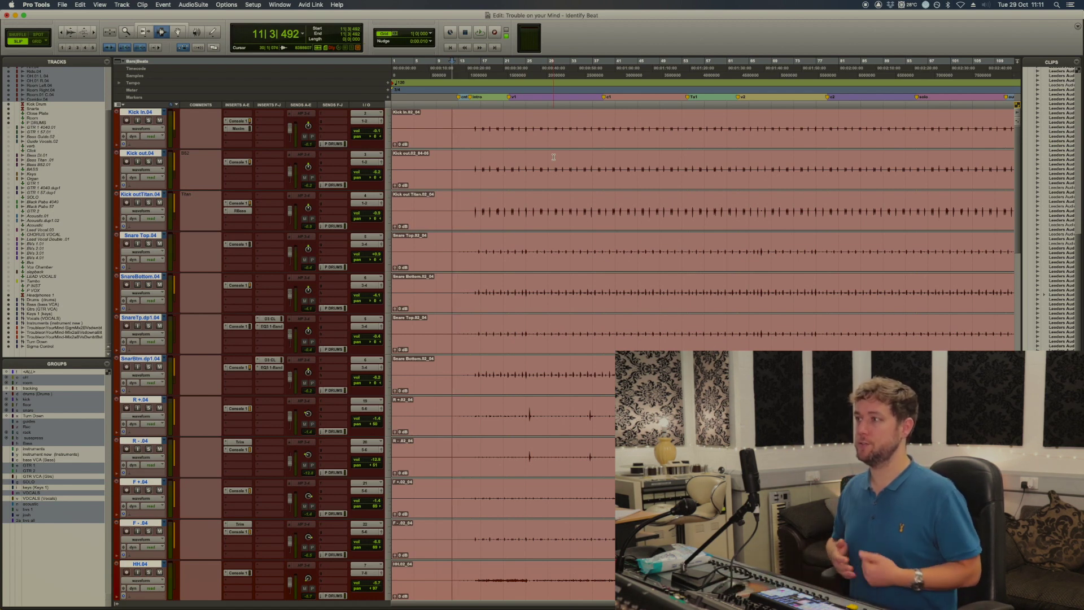
{"action": "key", "text": "super+1"}
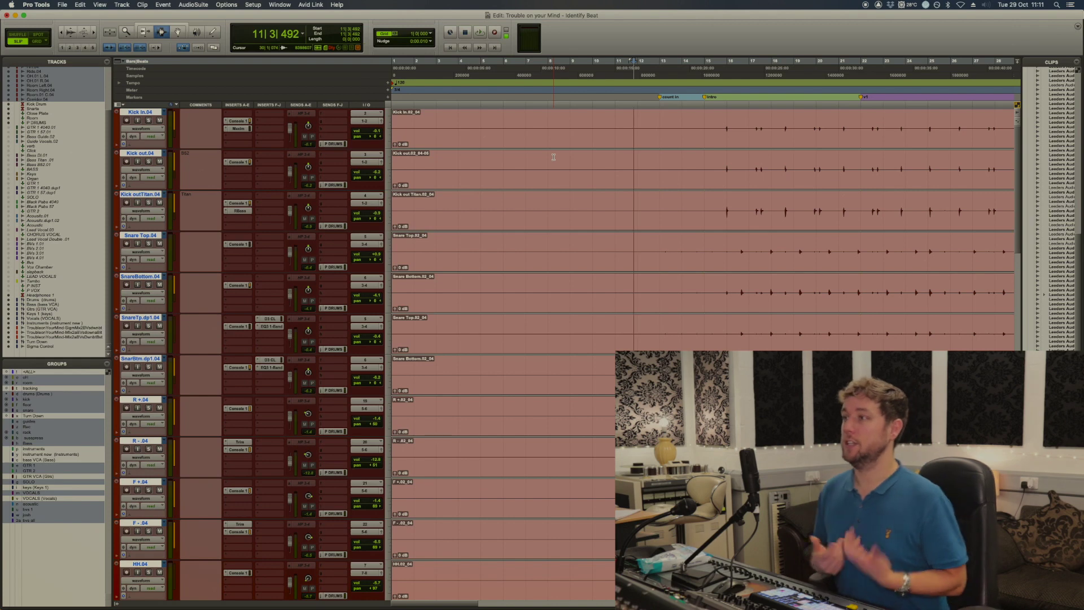
Locate the first count-in transient on the drum tracks and identify it as bar 13, beat 1 with Identify Beat
{"action": "left_click", "coordinate": [664, 159]}
{"action": "left_click", "coordinate": [658, 168]}
{"action": "scroll", "coordinate": [632, 243], "scroll_direction": "down", "scroll_amount": 6}
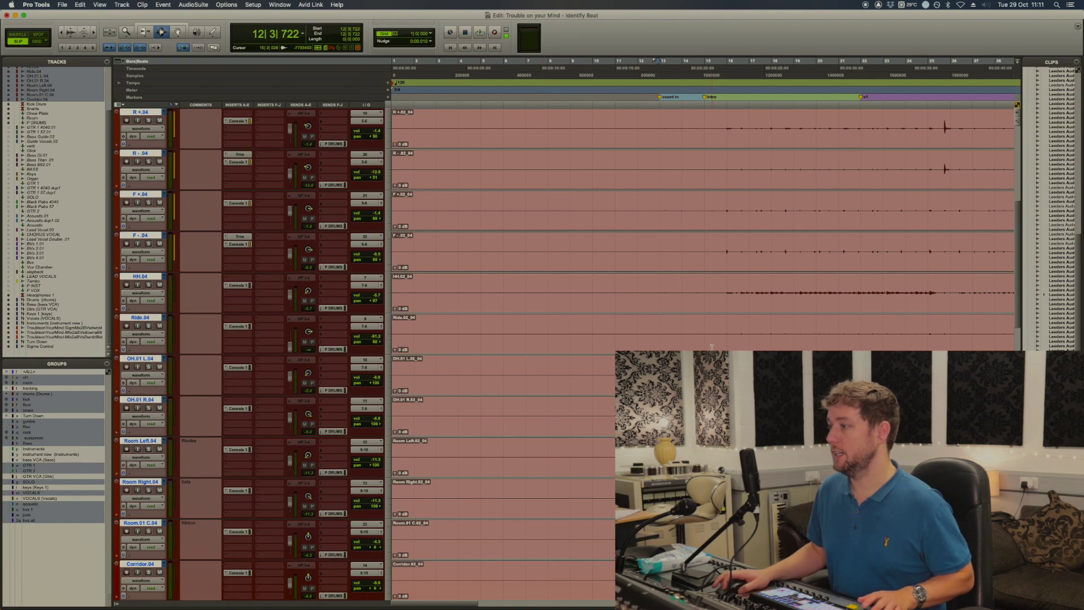
{"action": "scroll", "coordinate": [700, 339], "scroll_direction": "down", "scroll_amount": 5}
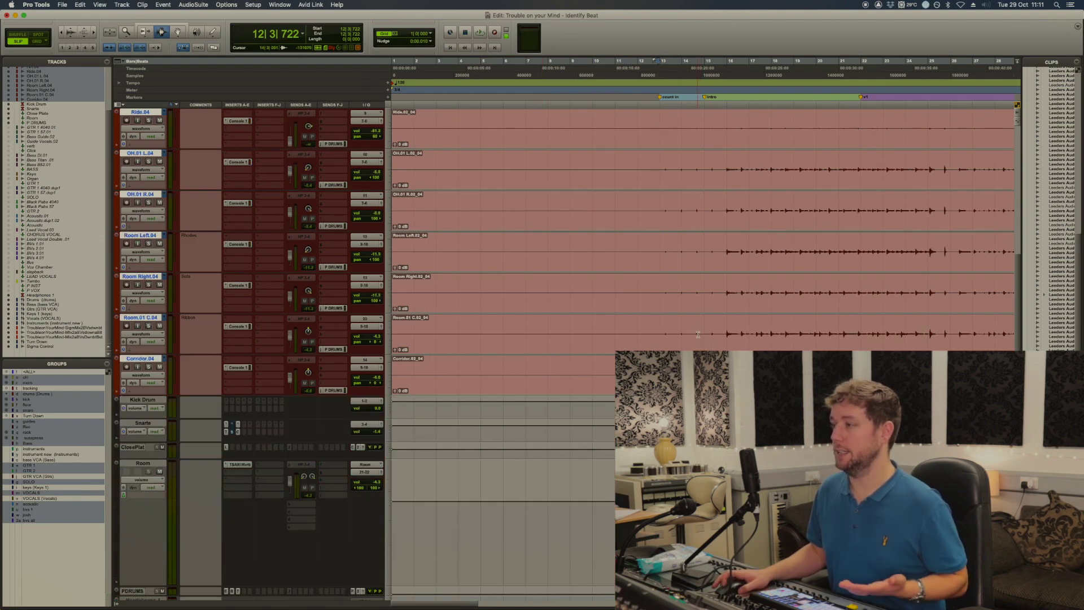
{"action": "scroll", "coordinate": [698, 334], "scroll_direction": "up", "scroll_amount": 5}
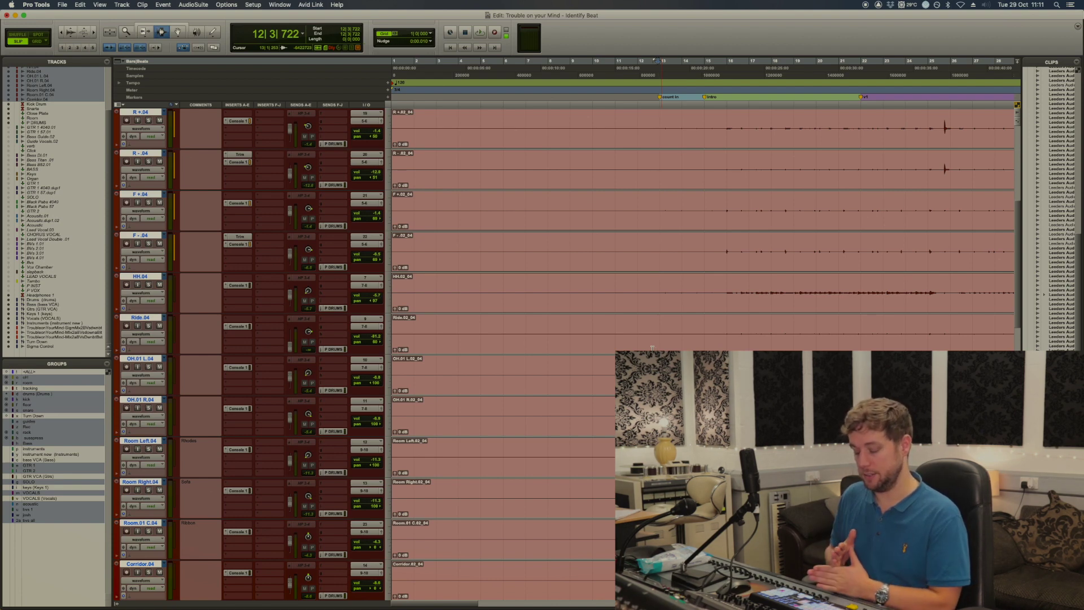
{"action": "key", "text": "Tab"}
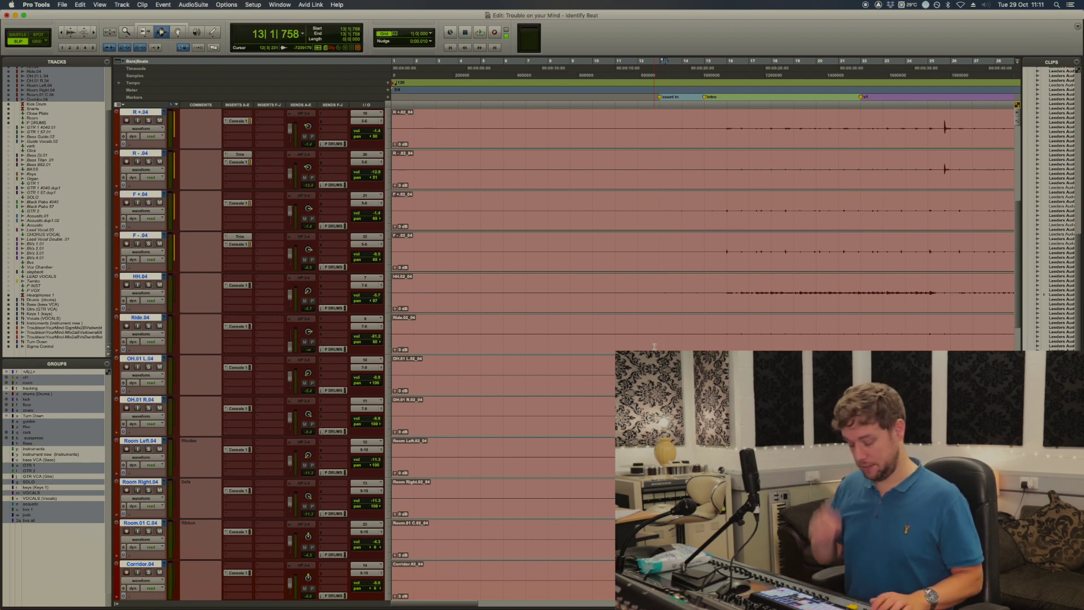
{"action": "key", "text": "super+i"}
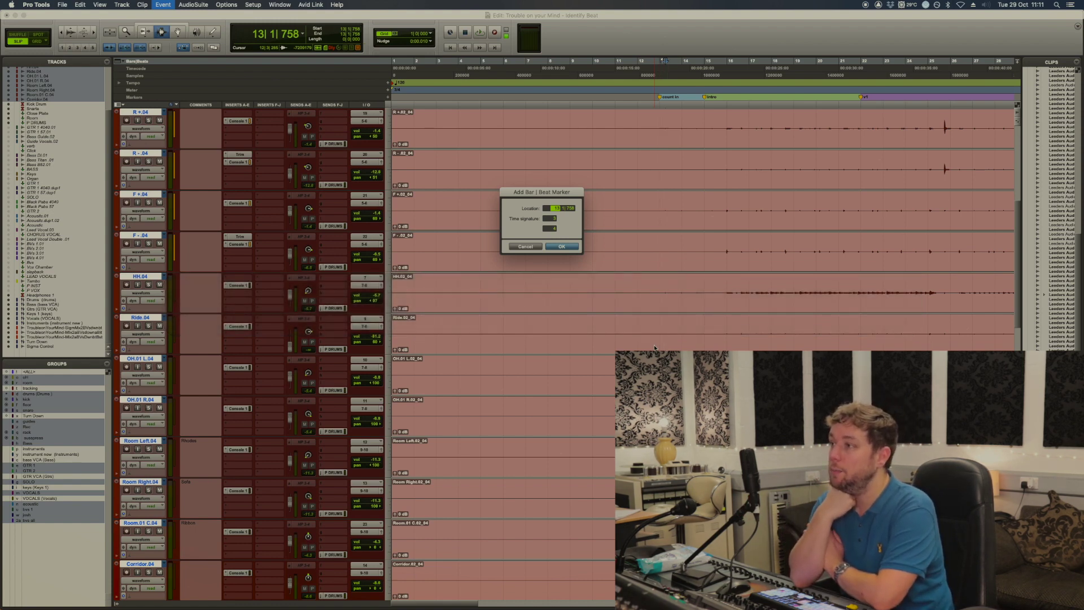
{"action": "type", "text": "13"}
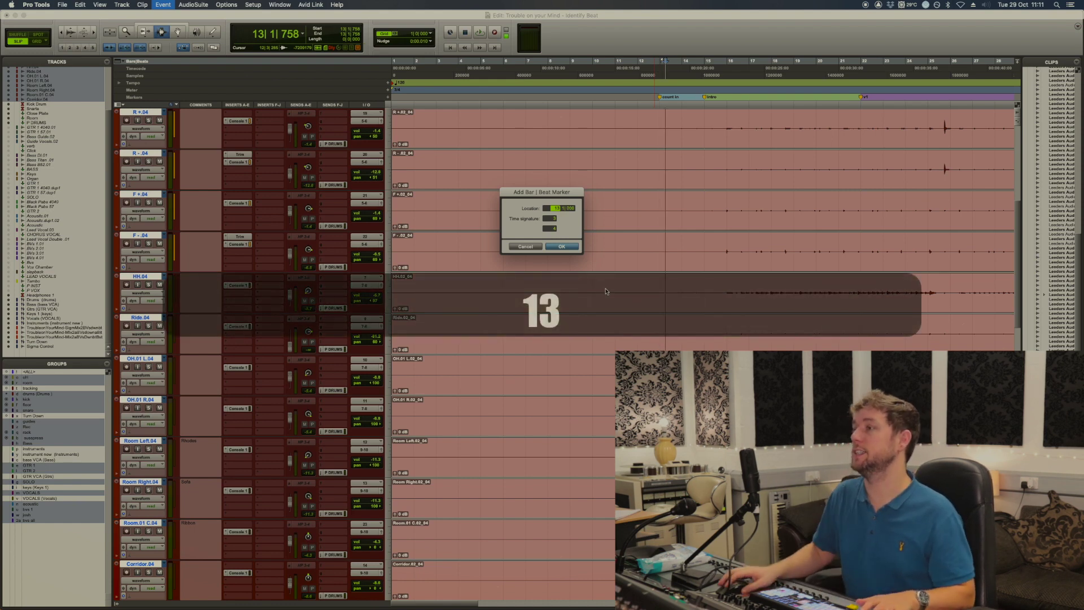
{"action": "left_click", "coordinate": [562, 247]}
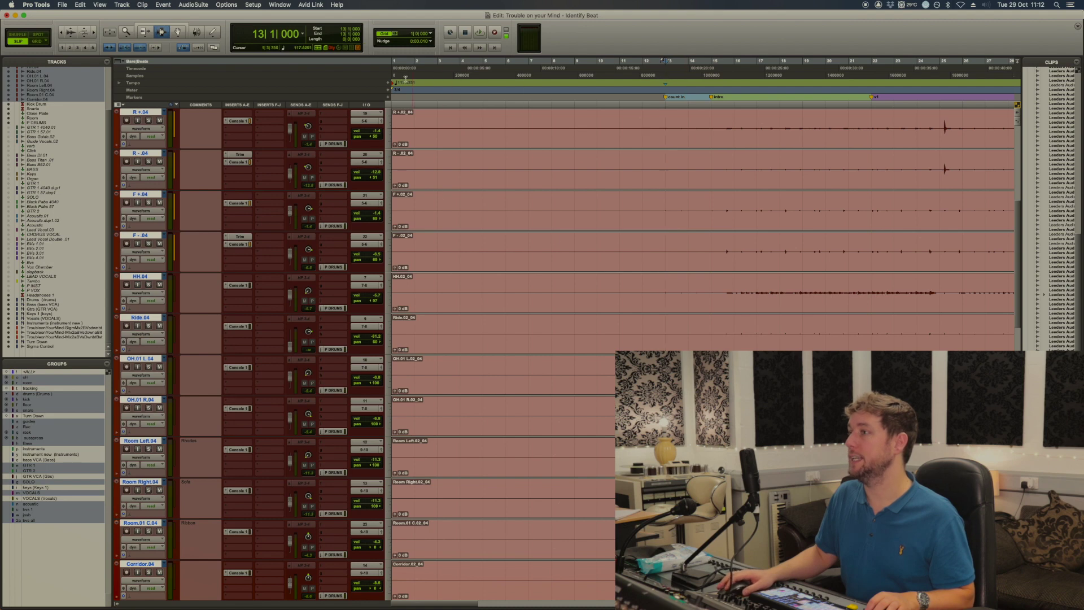
{"action": "left_click", "coordinate": [668, 86]}
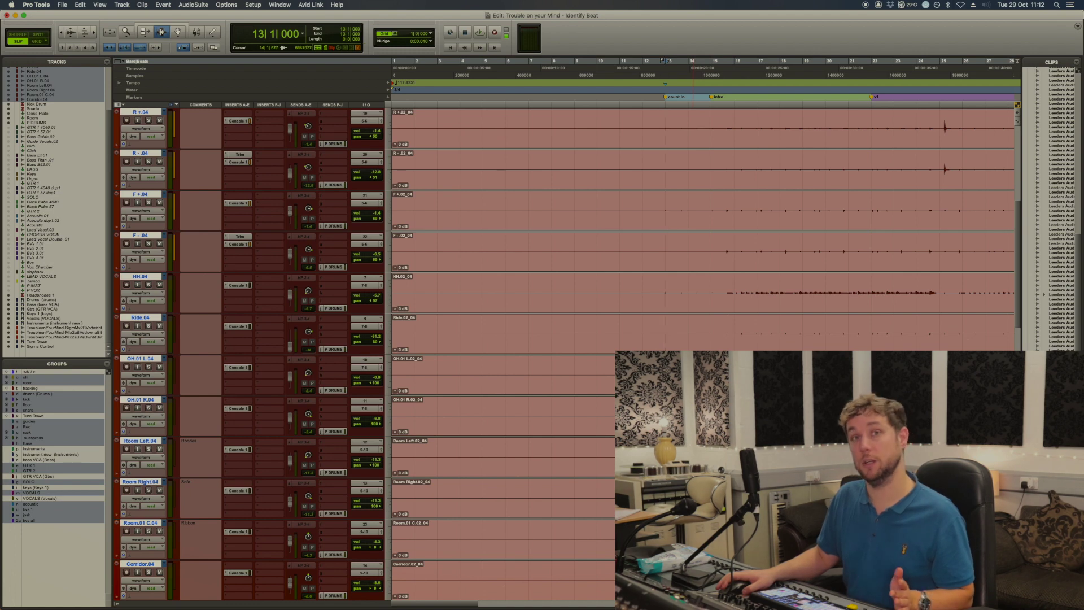
Find the first kick transient at the start of the intro and identify it as bar 15, beat 1
{"action": "left_click", "coordinate": [688, 329]}
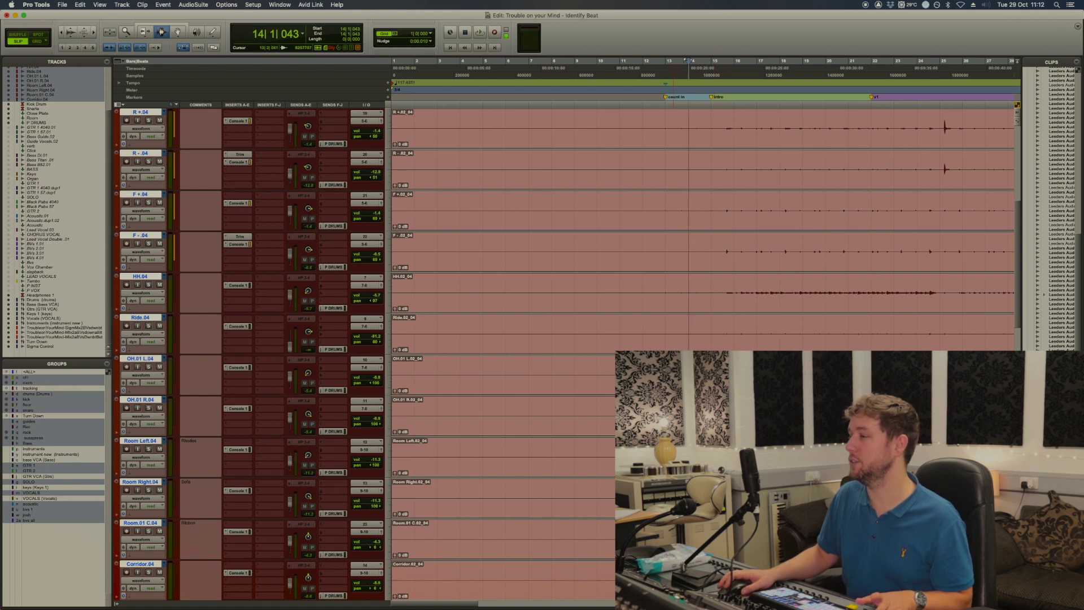
{"action": "left_click", "coordinate": [720, 344]}
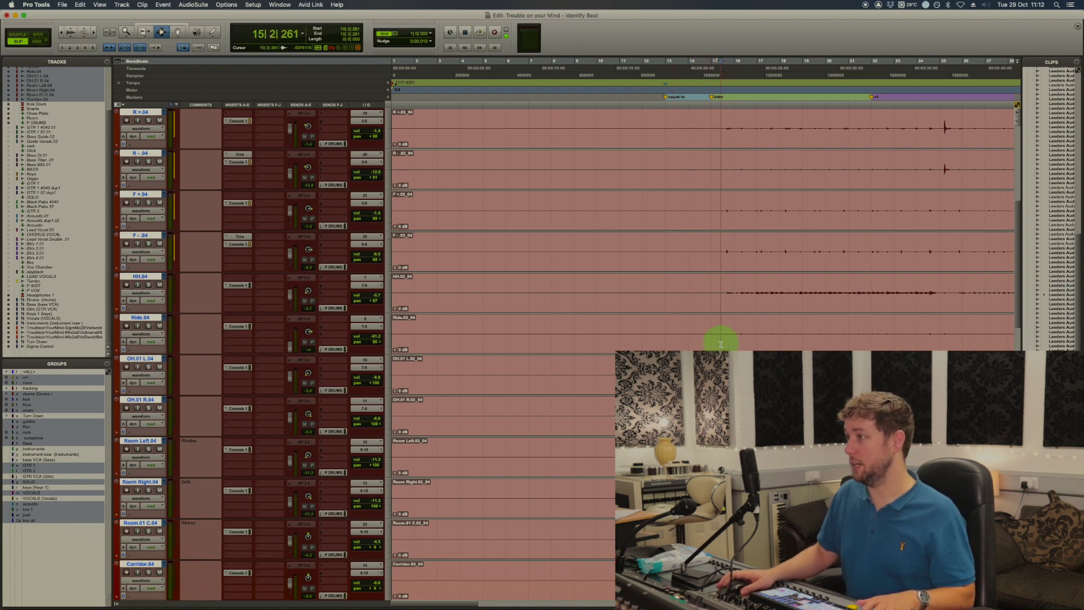
{"action": "scroll", "coordinate": [720, 343], "scroll_direction": "up", "scroll_amount": 5}
{"action": "key", "text": "Tab"}
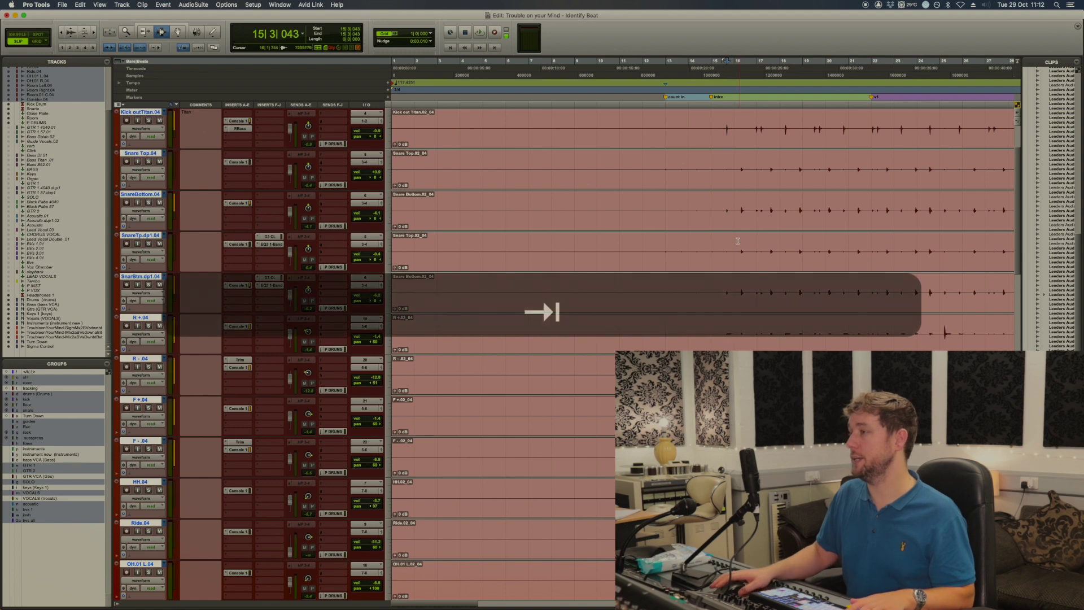
{"action": "key", "text": "t"}
{"action": "key", "text": "t"}
{"action": "key", "text": "t"}
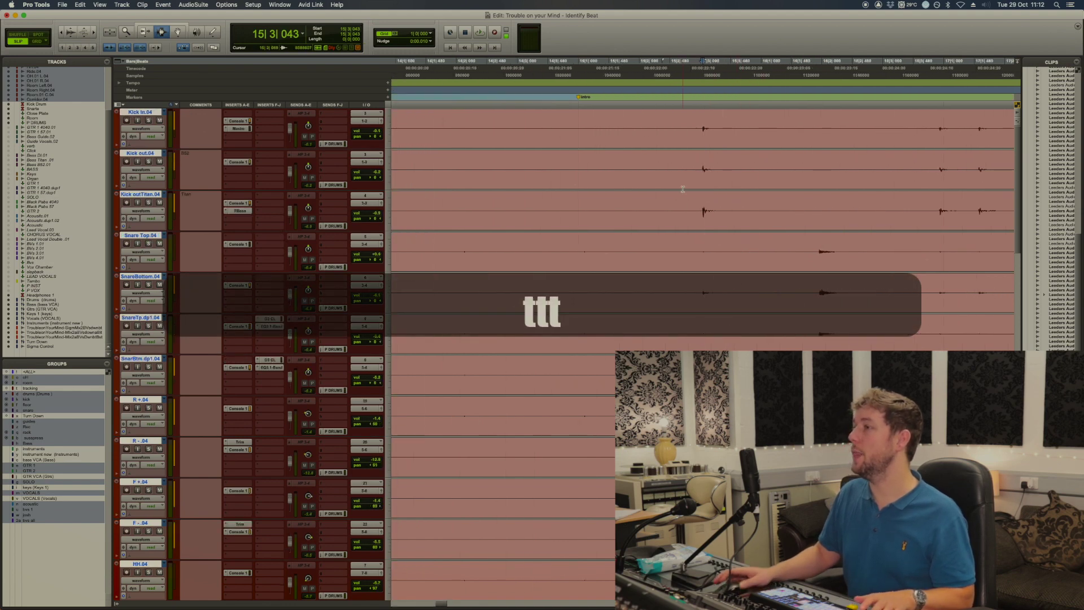
{"action": "key", "text": "super+i"}
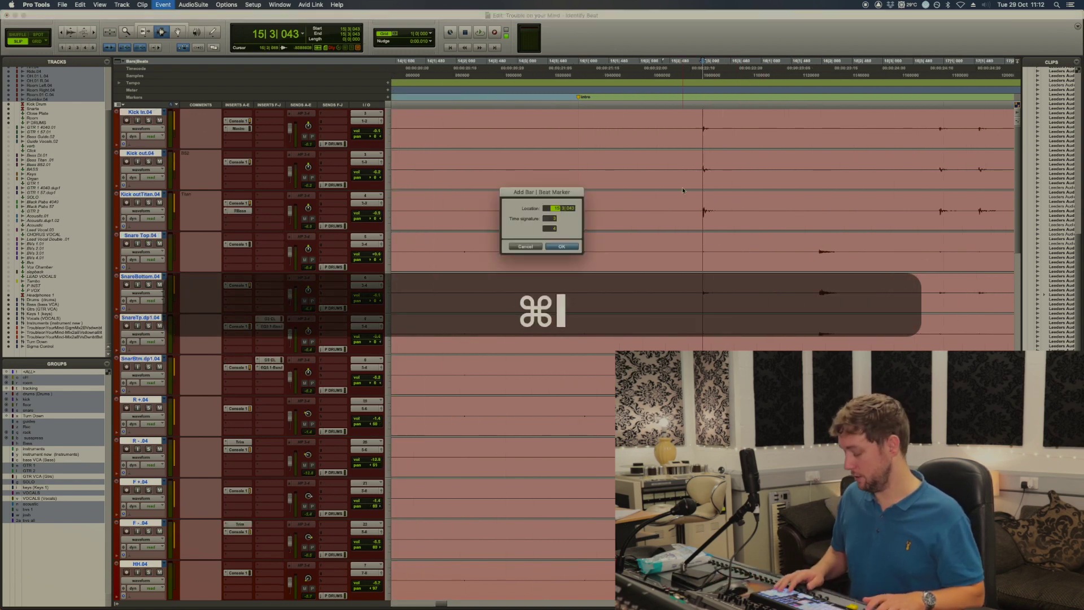
{"action": "type", "text": "15"}
{"action": "key", "text": "Return"}
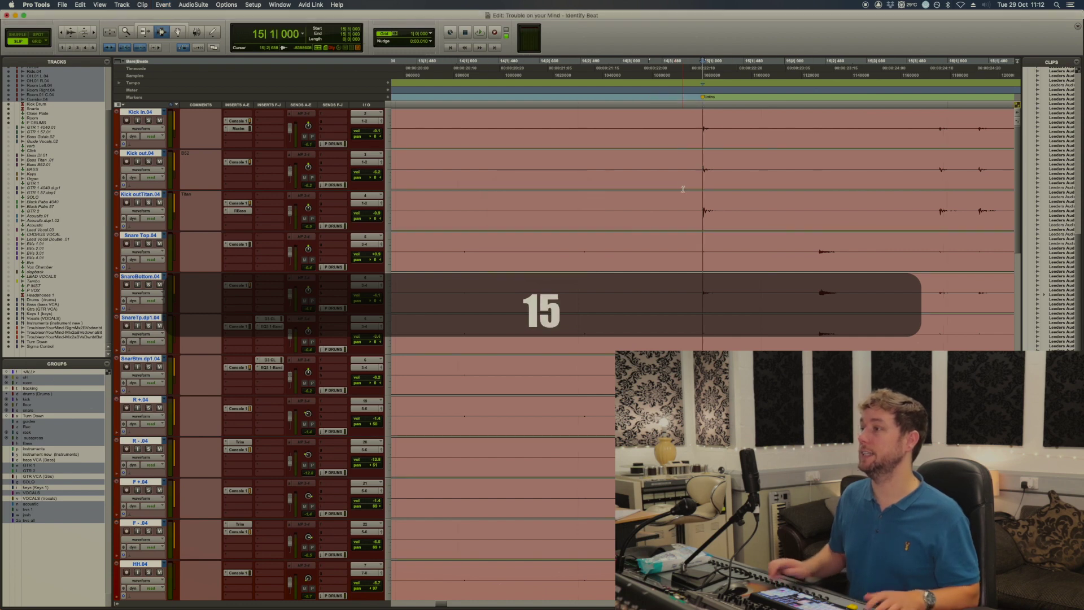
Show the Big Counter, enlarge it and place it in the upper corner above the timeline
{"action": "key", "text": "r"}
{"action": "key", "text": "r"}
{"action": "key", "text": "r"}
{"action": "scroll", "coordinate": [809, 229], "scroll_direction": "right", "scroll_amount": 3}
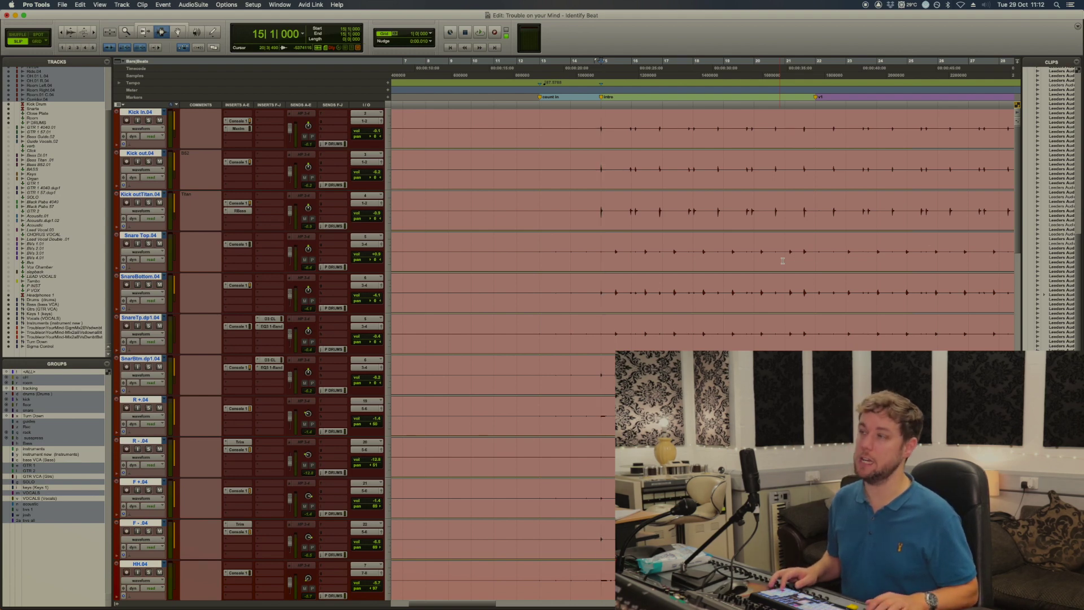
{"action": "key", "text": "super+3"}
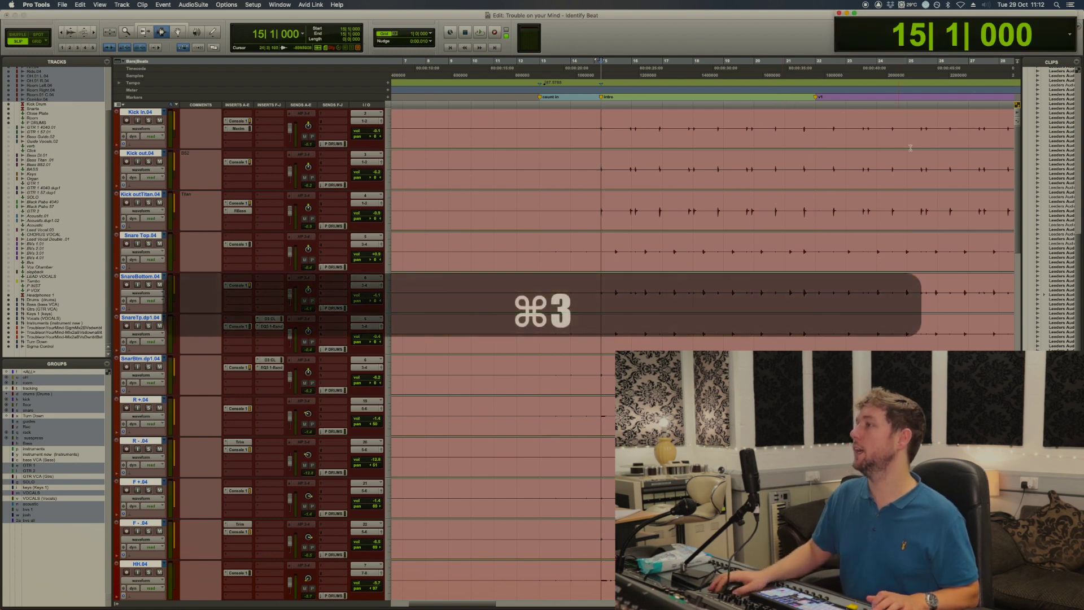
{"action": "left_click_drag", "start_coordinate": [835, 53], "coordinate": [570, 97]}
{"action": "left_click_drag", "start_coordinate": [644, 14], "coordinate": [854, 15]}
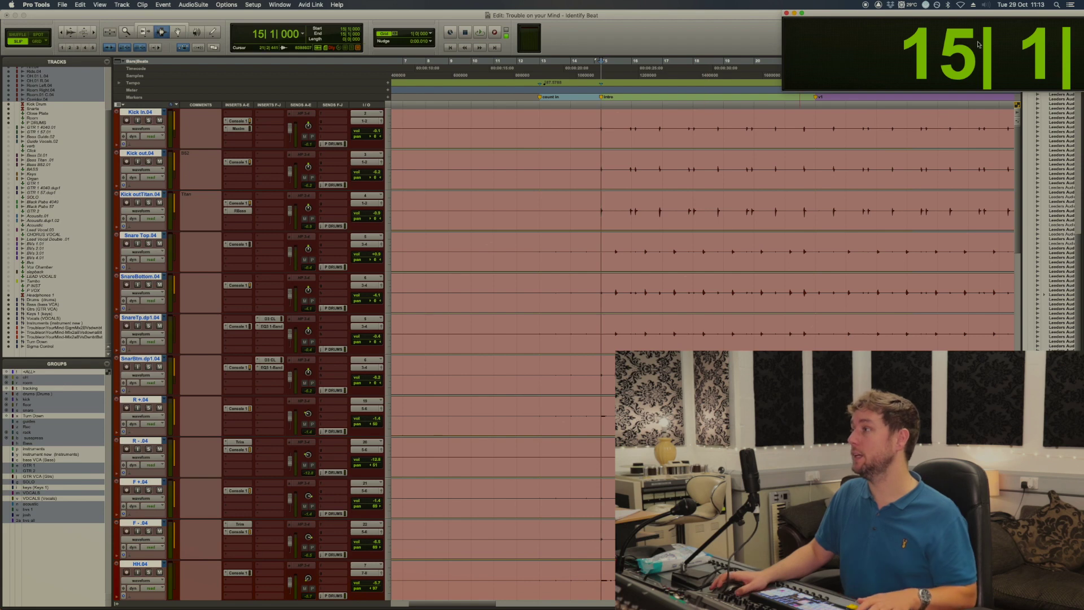
{"action": "left_click_drag", "start_coordinate": [785, 90], "coordinate": [763, 101]}
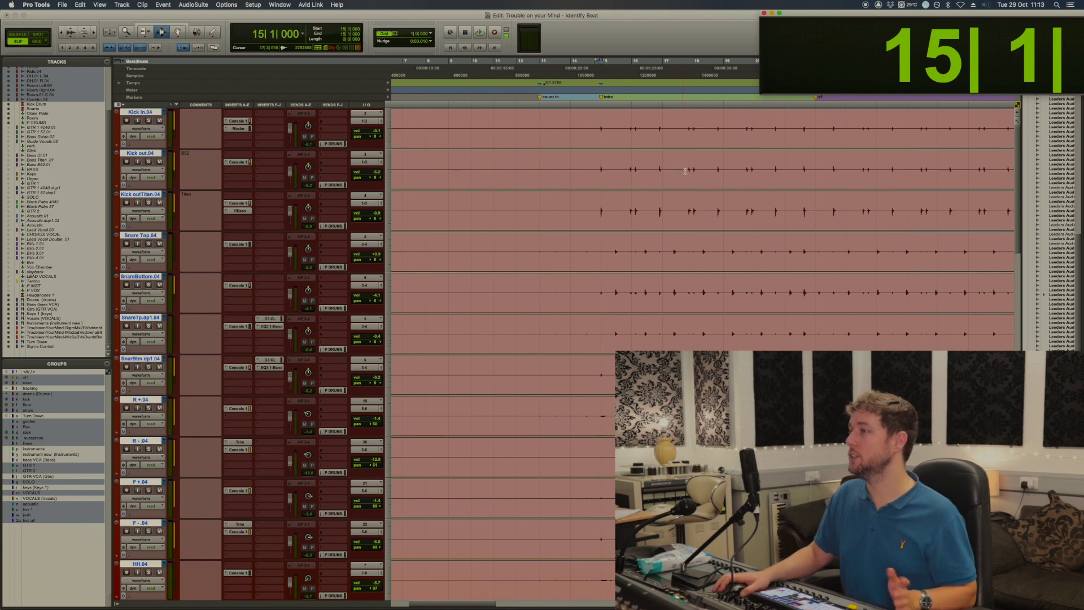
Count four bars from bar 15 by playing the drums, and identify the next downbeat's kick transient as bar 19, beat 1
{"action": "scroll", "coordinate": [729, 199], "scroll_direction": "right", "scroll_amount": 2}
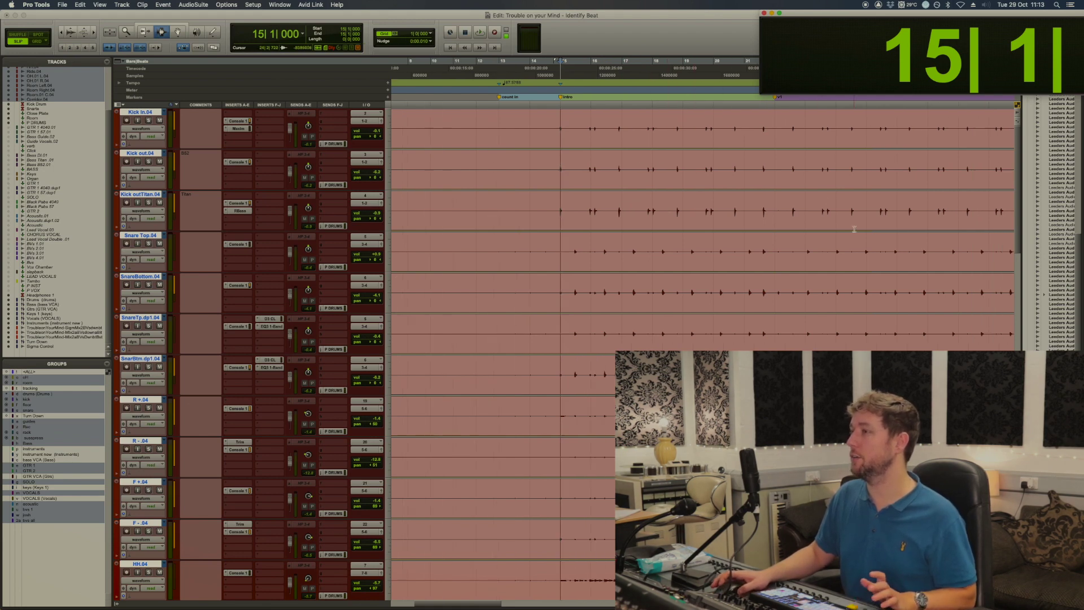
{"action": "key", "text": "space"}
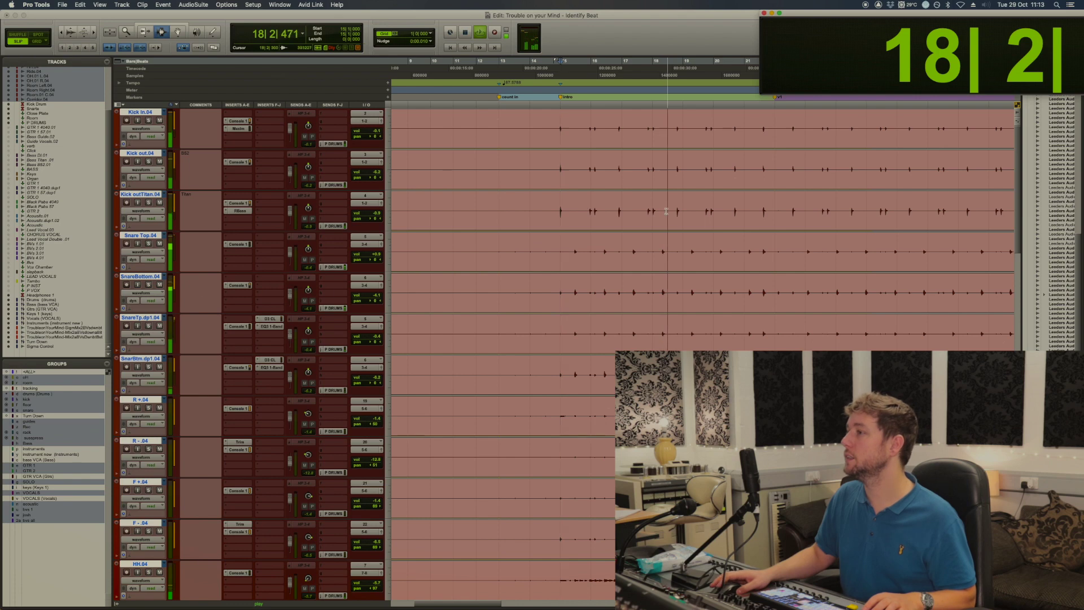
{"action": "key", "text": "space"}
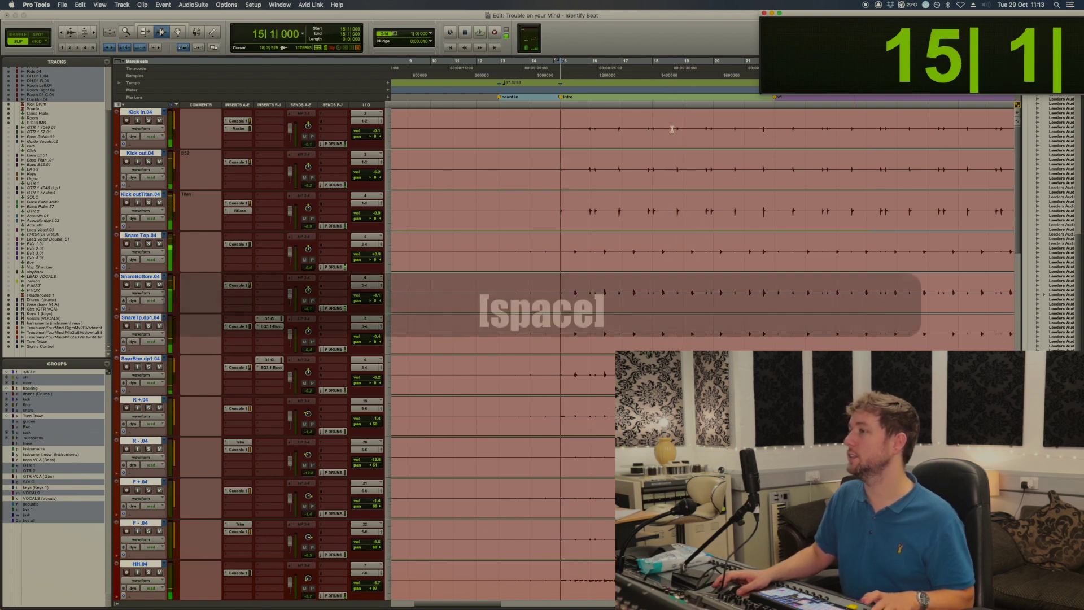
{"action": "left_click", "coordinate": [674, 129]}
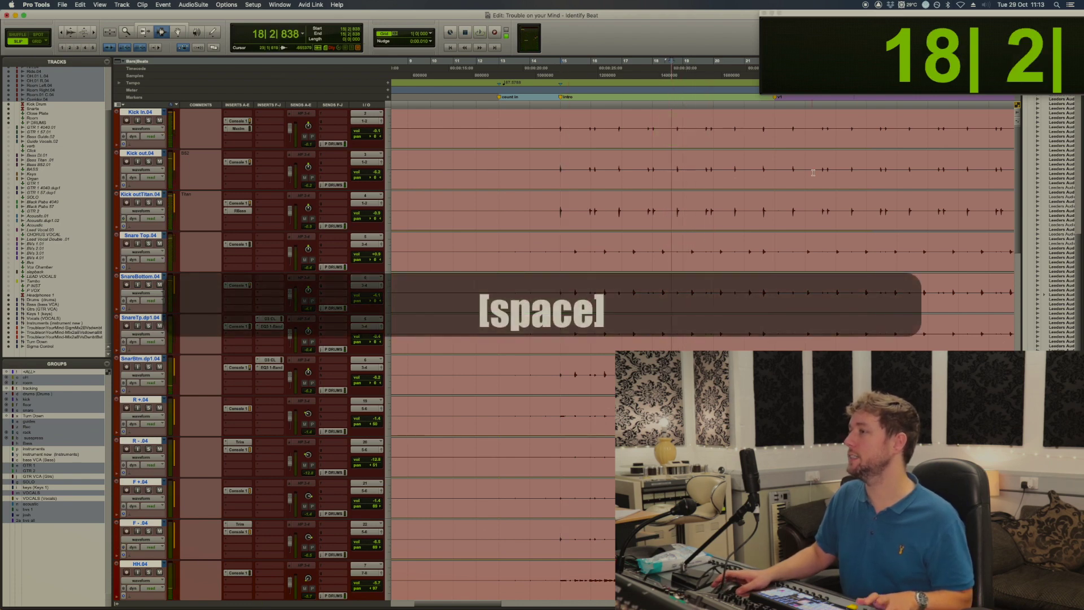
{"action": "key", "text": "Tab"}
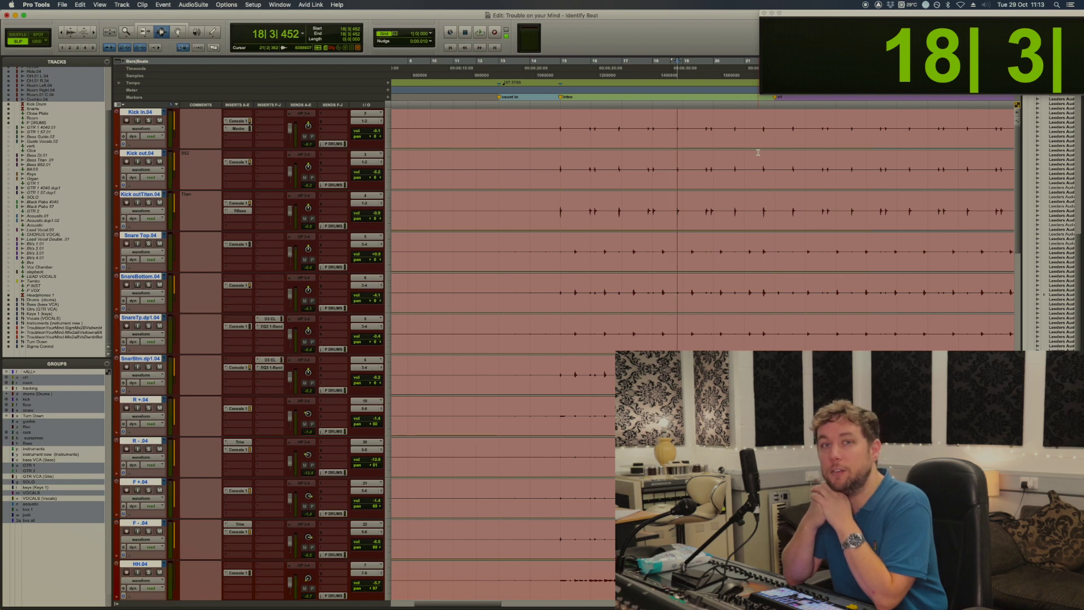
{"action": "key", "text": "super+i"}
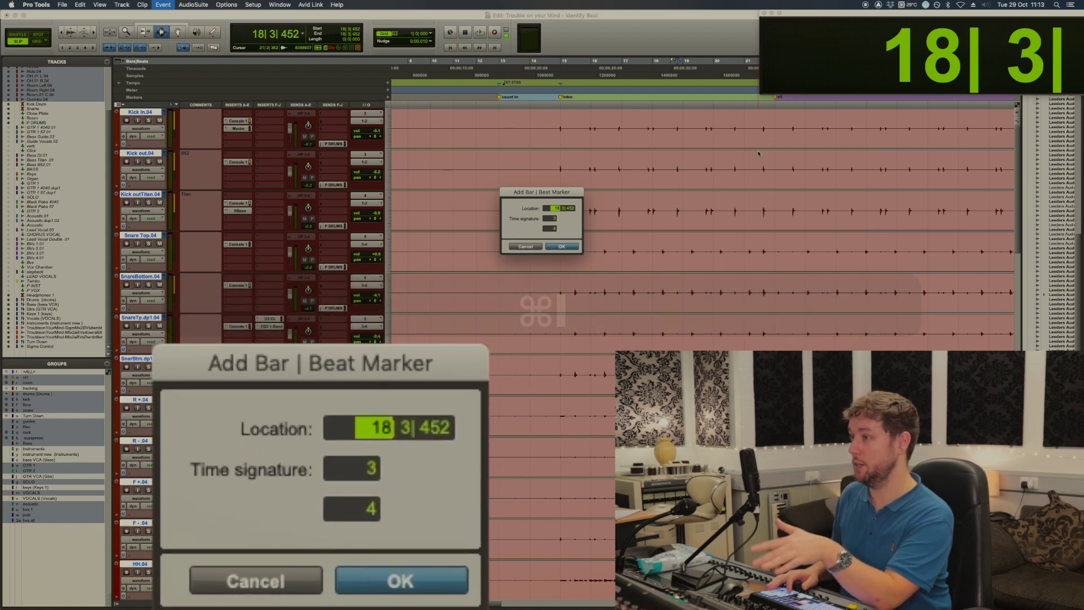
{"action": "type", "text": "19"}
{"action": "key", "text": "Return"}
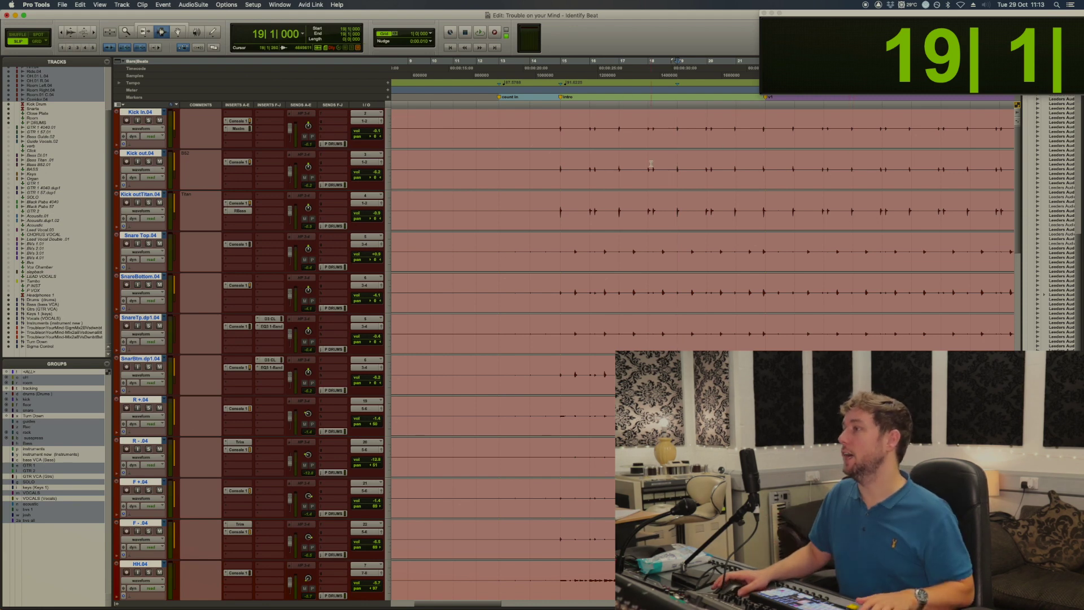
Count four bars from bar 19 by playing the drums, and identify the next downbeat's kick transient as bar 23, beat 1
{"action": "left_click", "coordinate": [568, 121]}
{"action": "key", "text": "Tab"}
{"action": "key", "text": "space"}
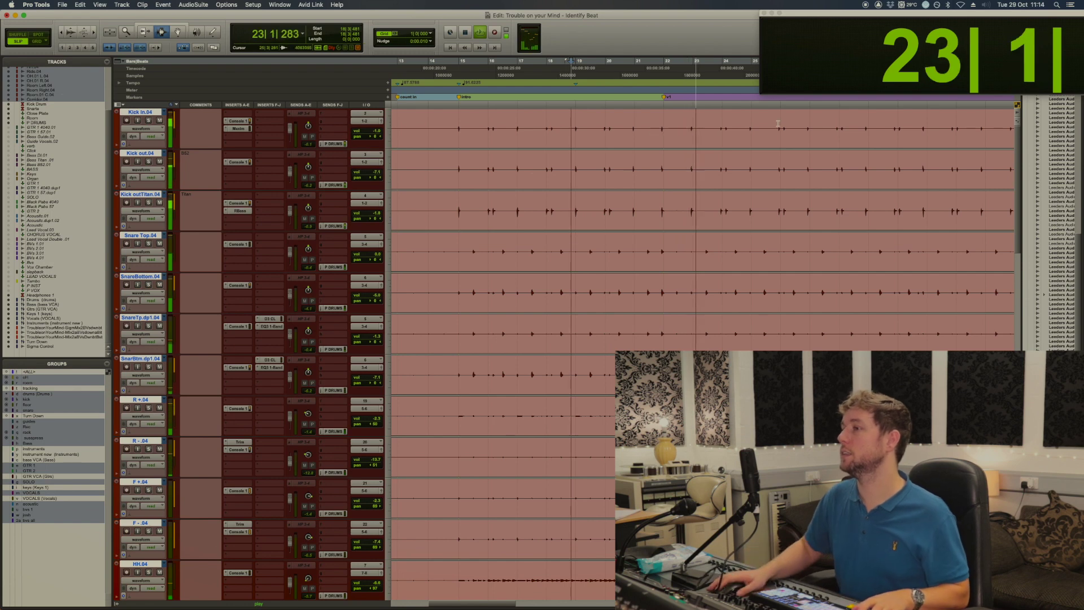
{"action": "key", "text": "space"}
{"action": "left_click", "coordinate": [686, 128]}
{"action": "key", "text": "Tab"}
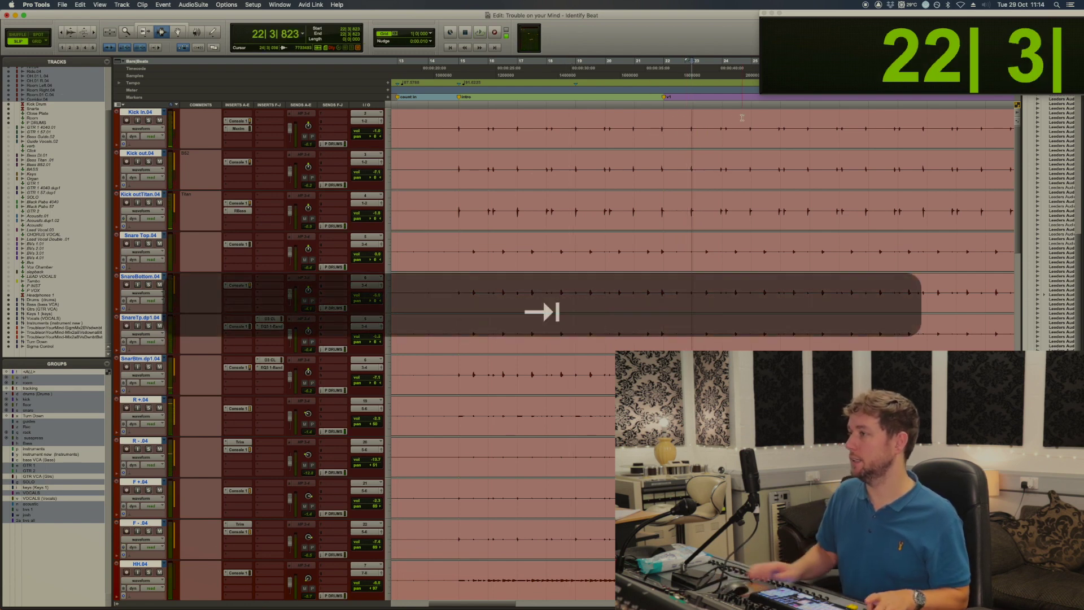
{"action": "key", "text": "super+i"}
{"action": "type", "text": "23"}
{"action": "key", "text": "Return"}
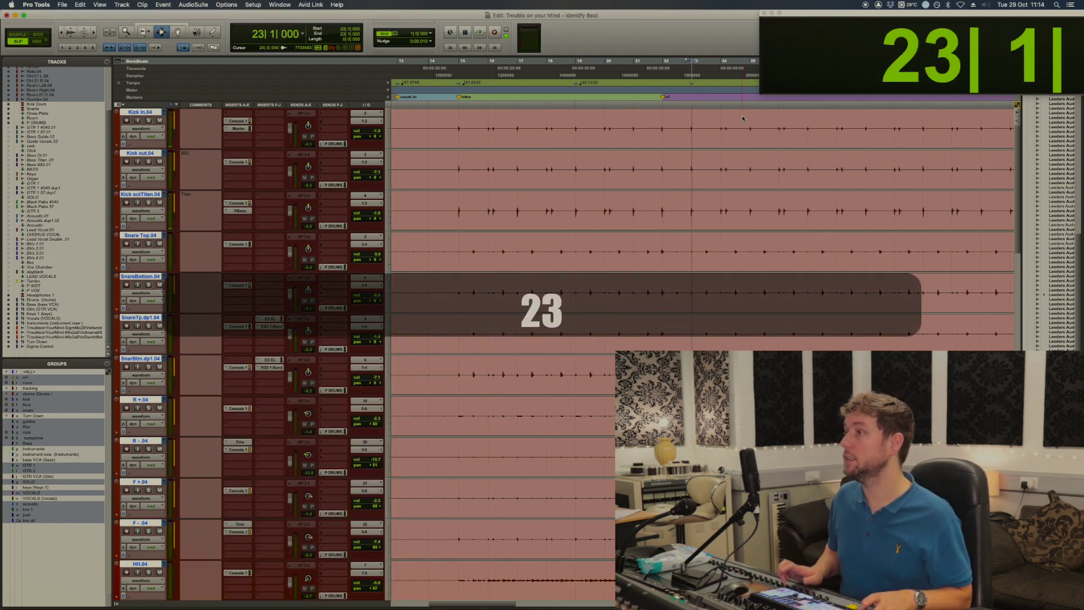
Play the drums on from bar 23 and review the tempo markers from the song's start through the intro
{"action": "key", "text": "space"}
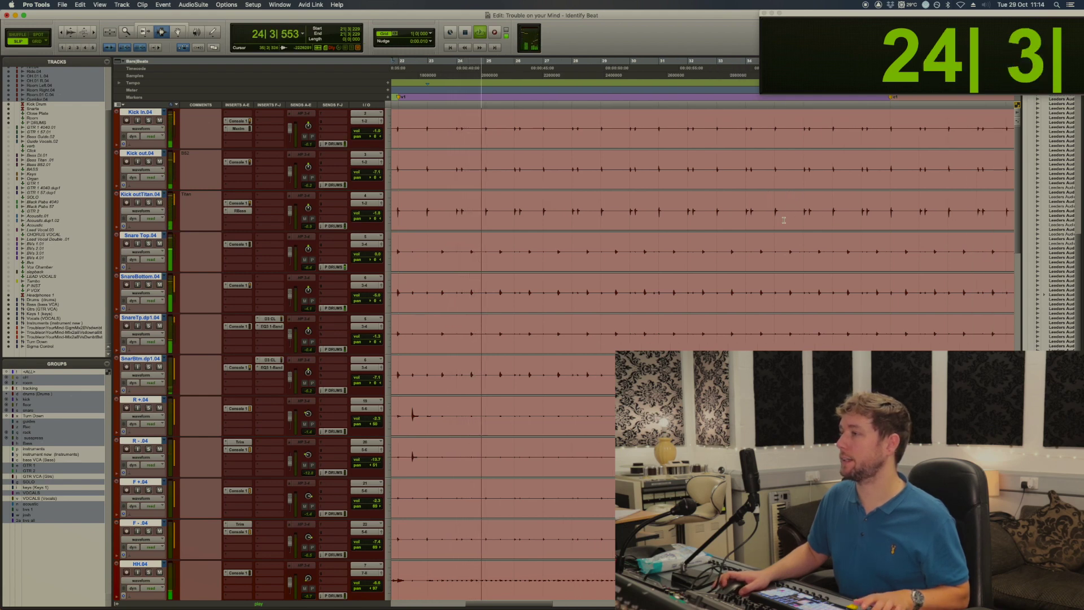
{"action": "key", "text": "space"}
{"action": "scroll", "coordinate": [547, 169], "scroll_direction": "left", "scroll_amount": 15}
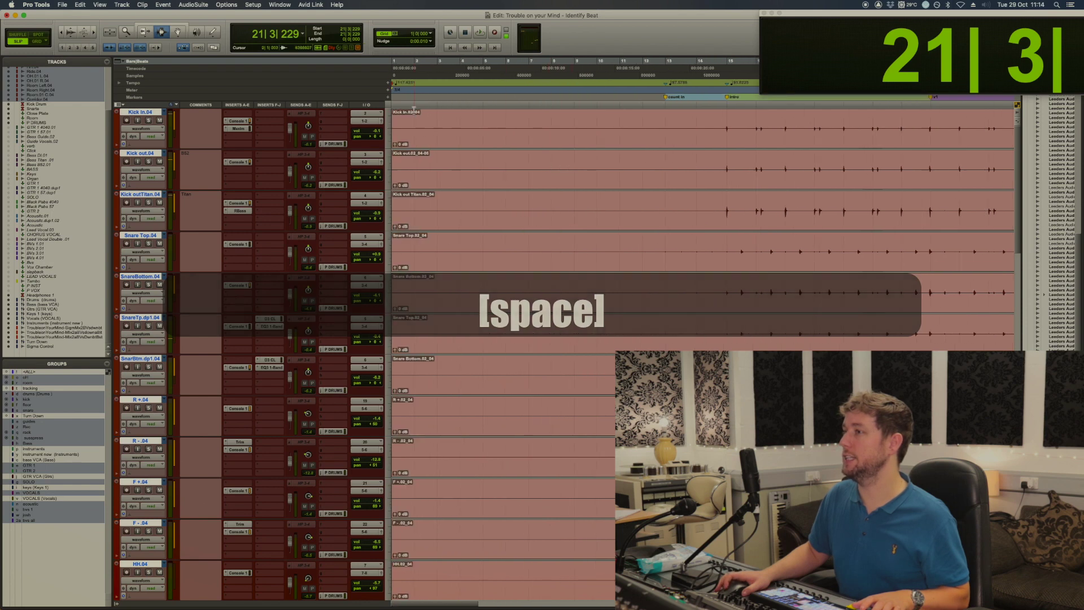
{"action": "scroll", "coordinate": [688, 122], "scroll_direction": "right", "scroll_amount": 5}
{"action": "scroll", "coordinate": [688, 122], "scroll_direction": "right", "scroll_amount": 3}
{"action": "scroll", "coordinate": [707, 113], "scroll_direction": "right", "scroll_amount": 2}
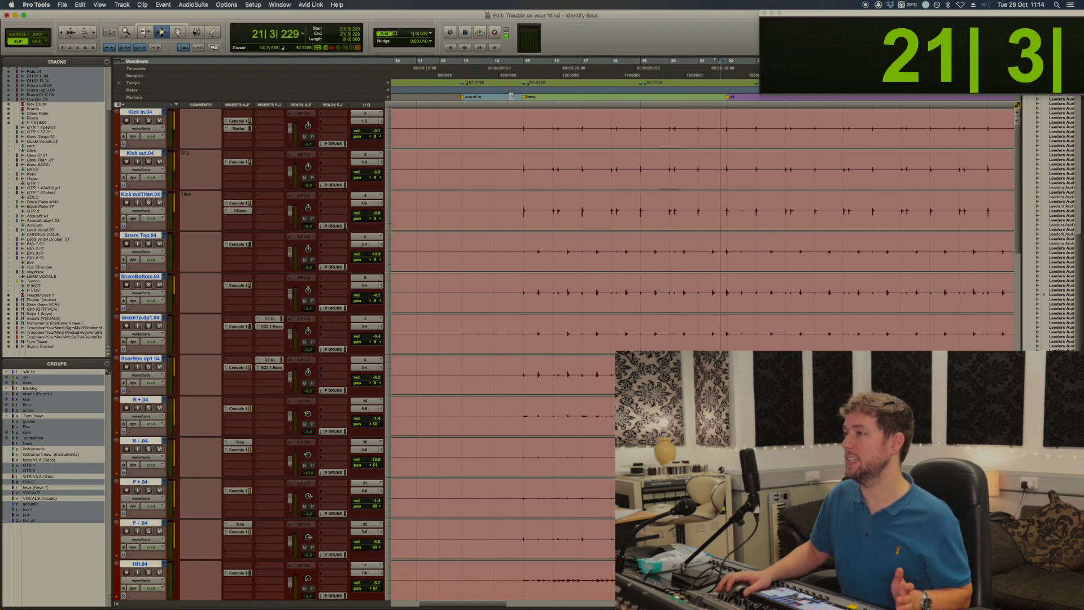
{"action": "scroll", "coordinate": [639, 91], "scroll_direction": "right", "scroll_amount": 3}
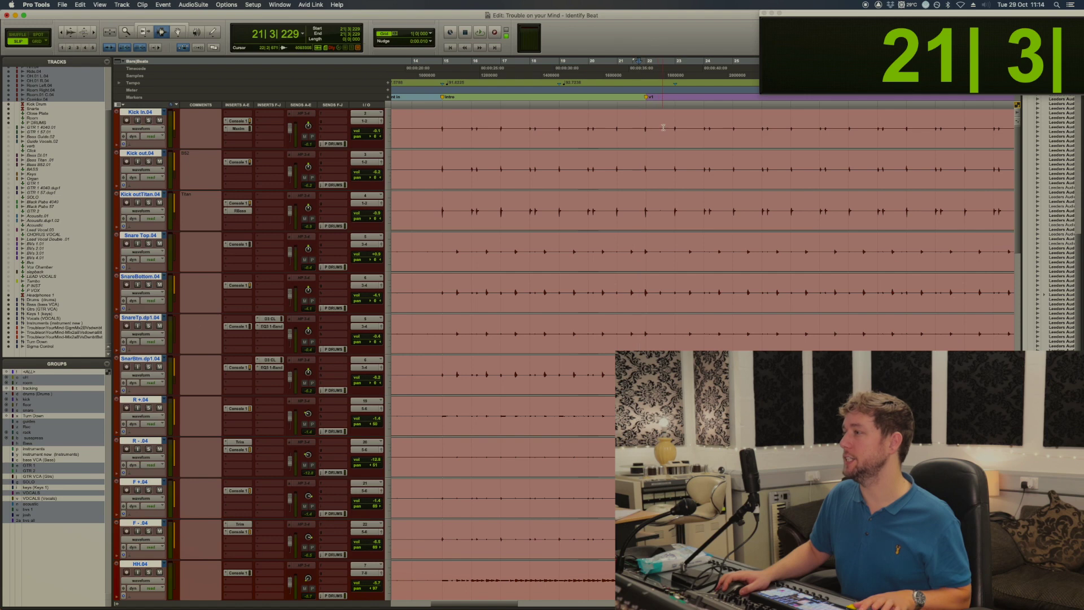
Locate the kick transient at the v1 marker and select the drums from bar 25 up to the next section marker
{"action": "left_click", "coordinate": [643, 131]}
{"action": "key", "text": "Tab"}
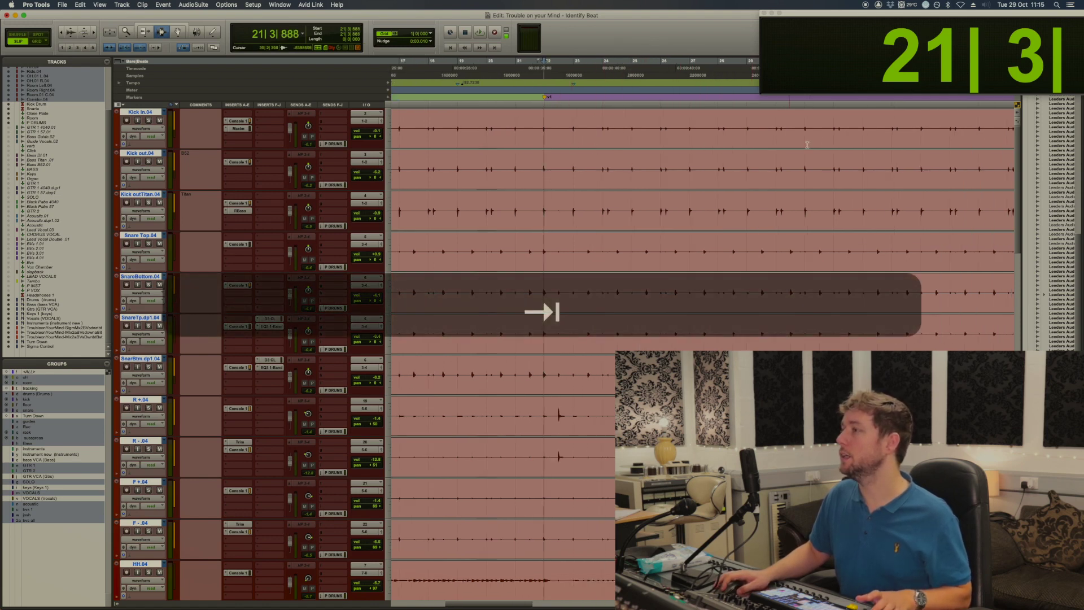
{"action": "scroll", "coordinate": [899, 139], "scroll_direction": "right", "scroll_amount": 2}
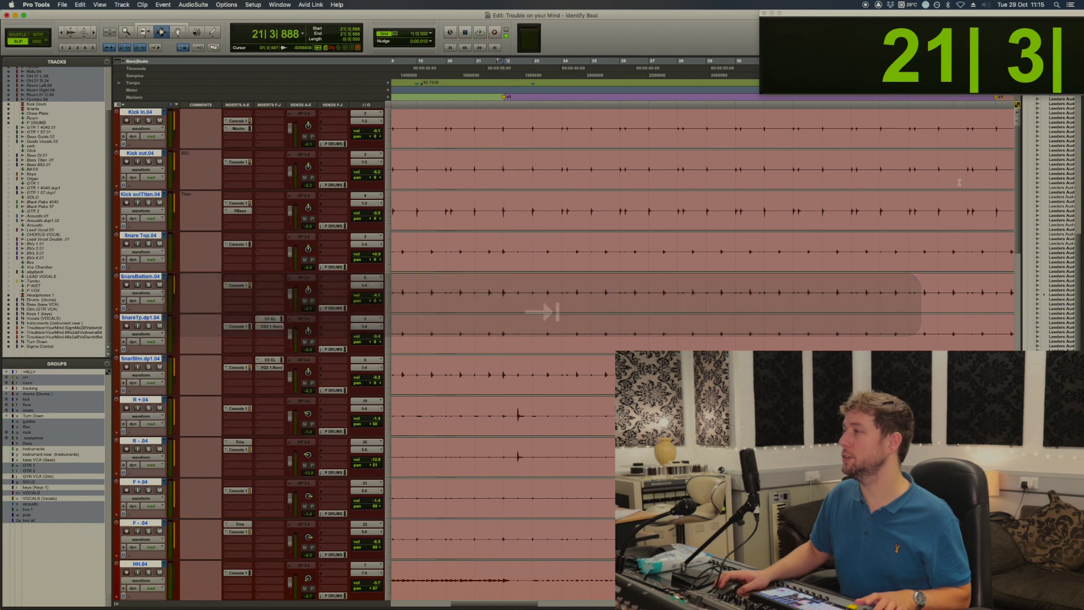
{"action": "left_click_drag", "start_coordinate": [607, 182], "coordinate": [1005, 169]}
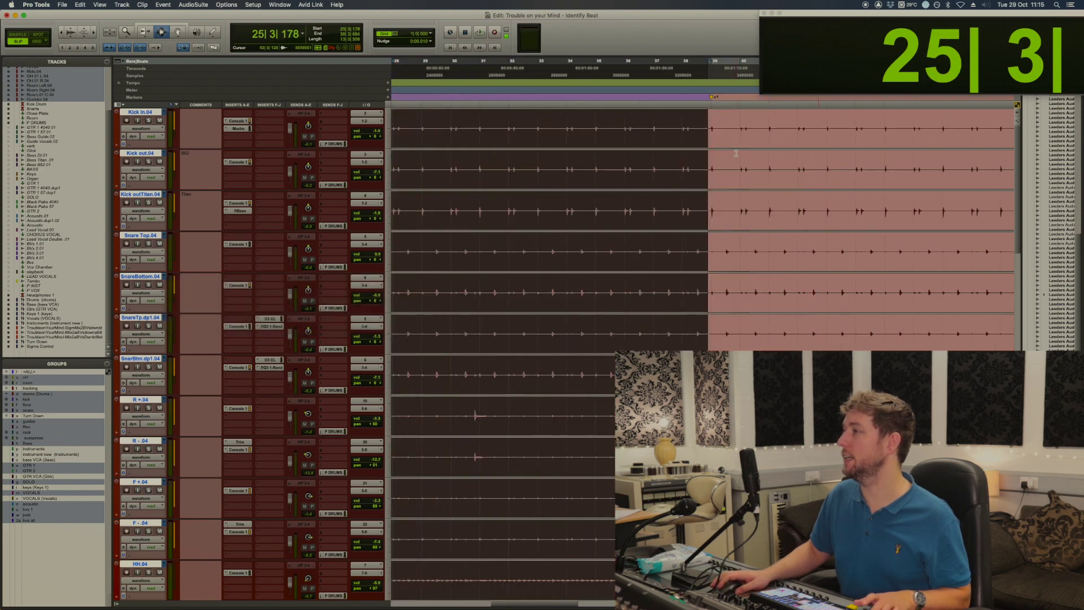
Find the kick transient at the section marker following v1 and identify it as bar 39, beat 1
{"action": "left_click", "coordinate": [701, 121]}
{"action": "key", "text": "Tab"}
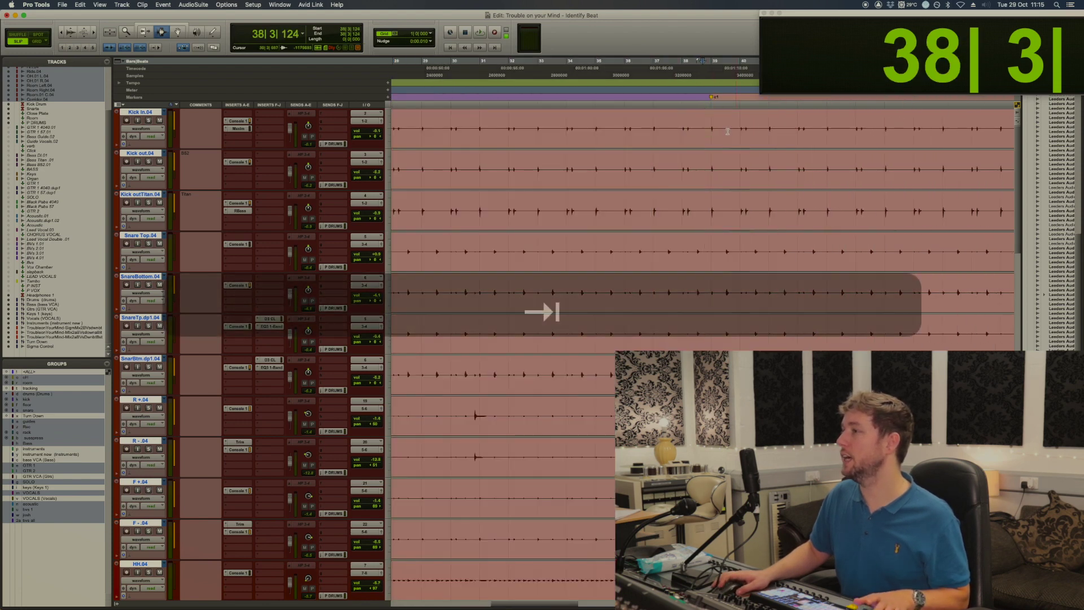
{"action": "scroll", "coordinate": [661, 166], "scroll_direction": "right", "scroll_amount": 2}
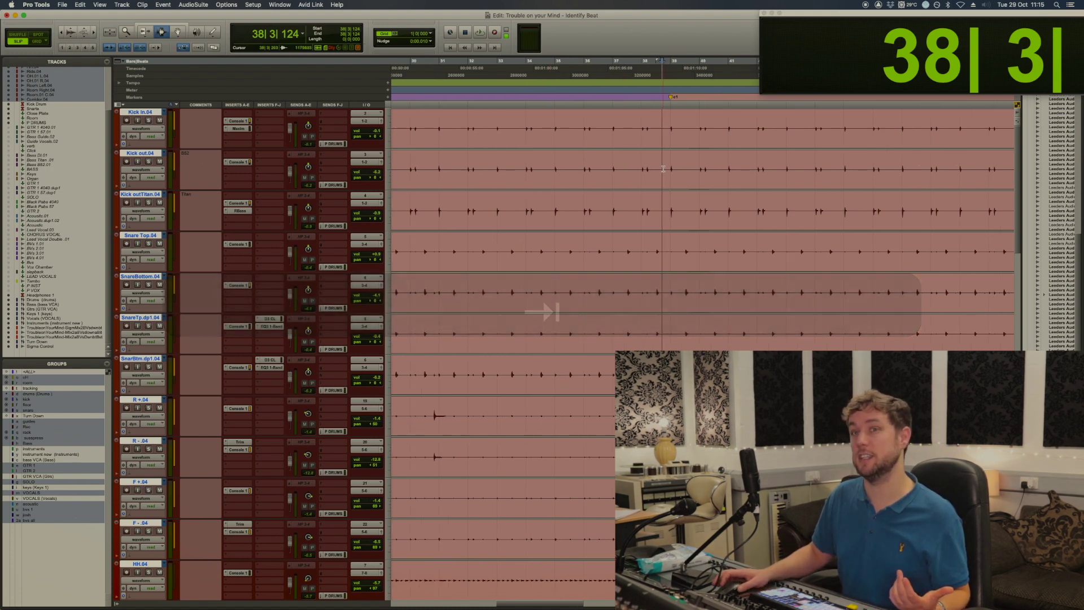
{"action": "scroll", "coordinate": [727, 199], "scroll_direction": "right", "scroll_amount": 2}
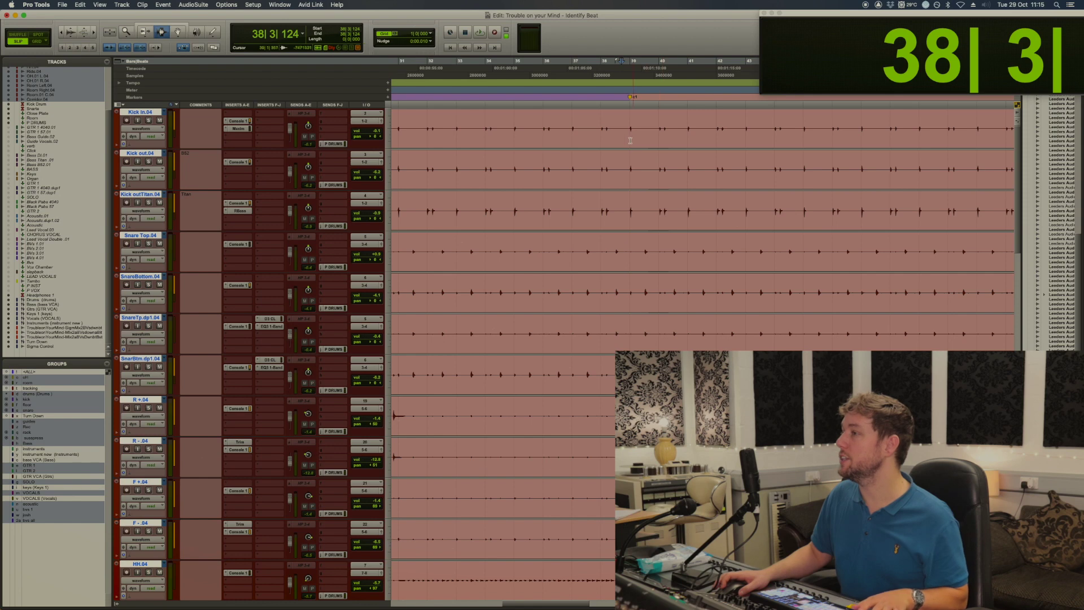
{"action": "key", "text": "Tab"}
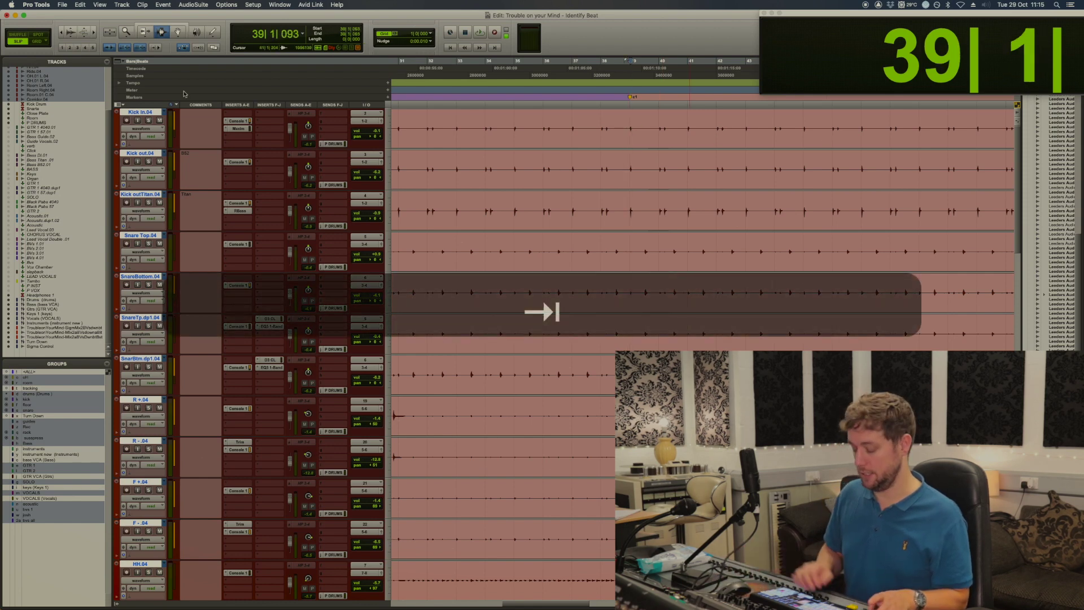
{"action": "key", "text": "super+i"}
{"action": "type", "text": "3| 1| 000"}
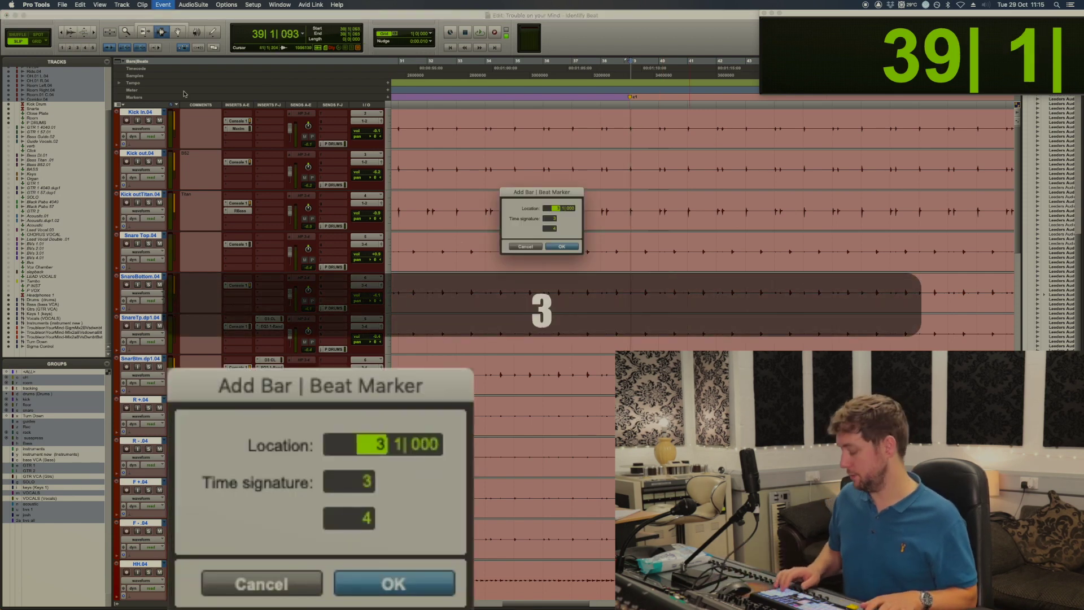
{"action": "type", "text": "9"}
{"action": "key", "text": "Return"}
Play the drums into the section starting near bar 55, find its downbeat transient and identify it as bar 55, beat 1
{"action": "key", "text": "r"}
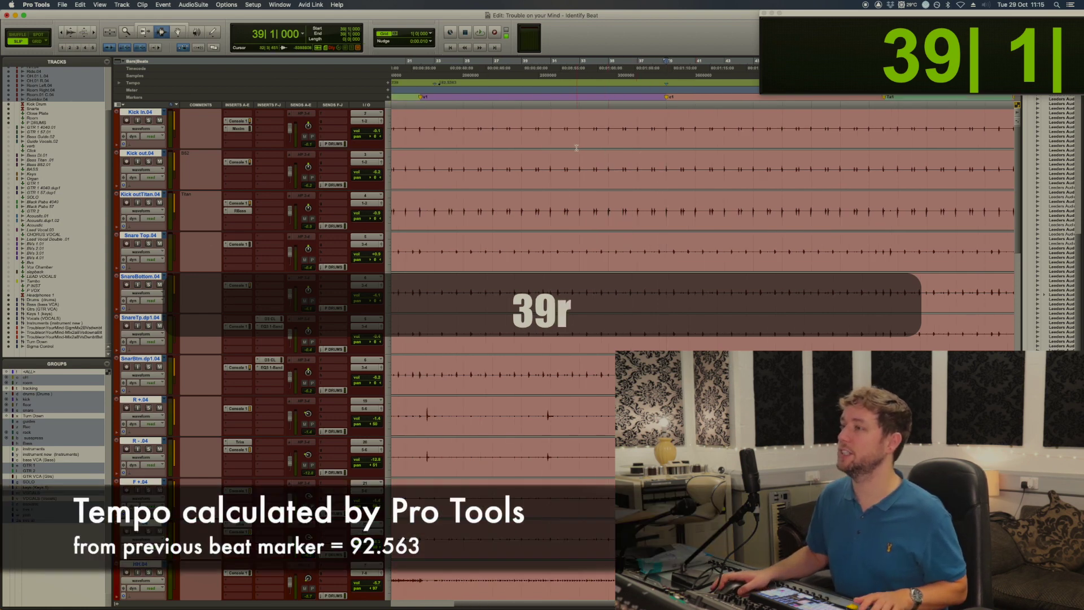
{"action": "scroll", "coordinate": [576, 148], "scroll_direction": "right", "scroll_amount": 5}
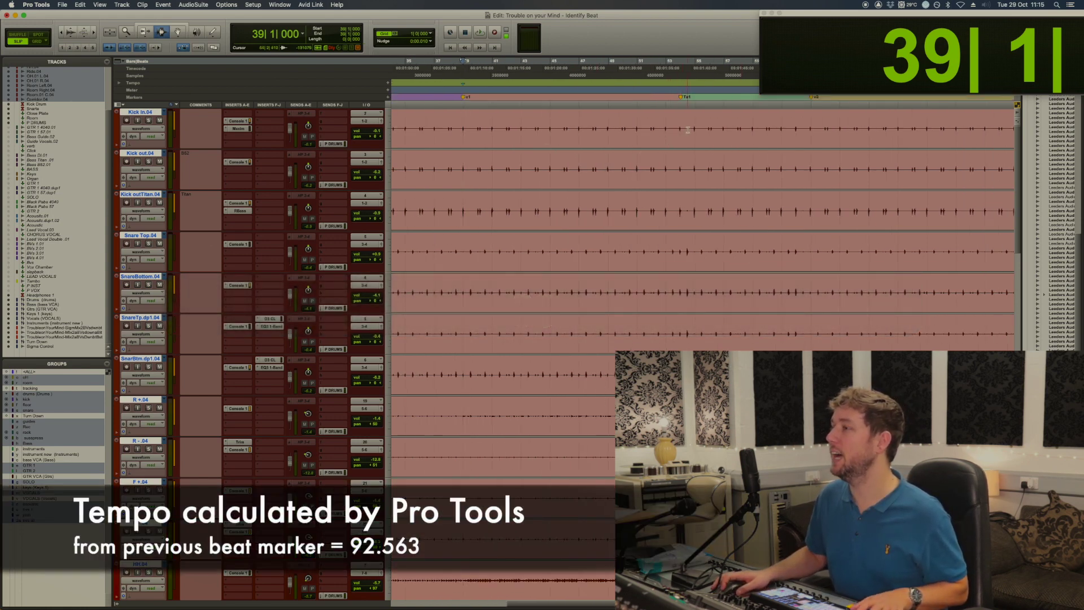
{"action": "left_click", "coordinate": [668, 128]}
{"action": "key", "text": "space"}
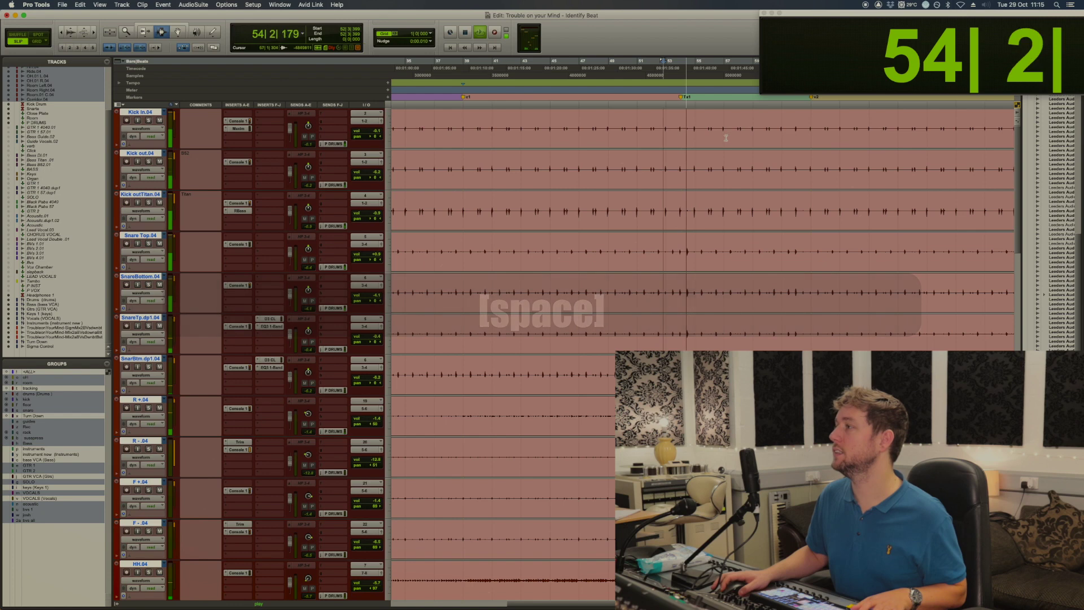
{"action": "key", "text": "space"}
{"action": "key", "text": "Tab"}
{"action": "key", "text": "super+i"}
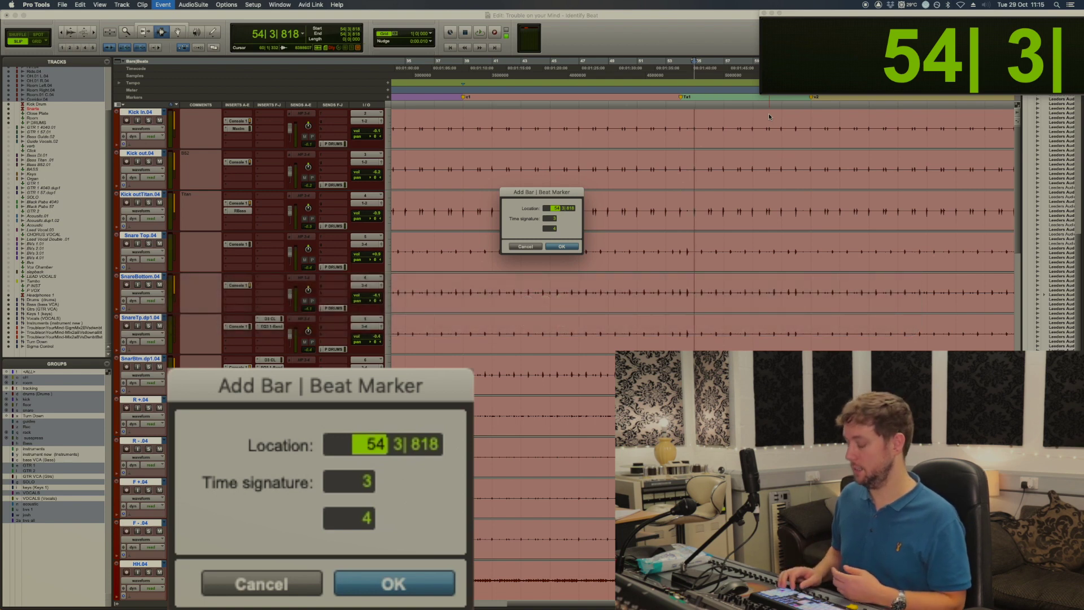
{"action": "type", "text": "55"}
{"action": "key", "text": "Return"}
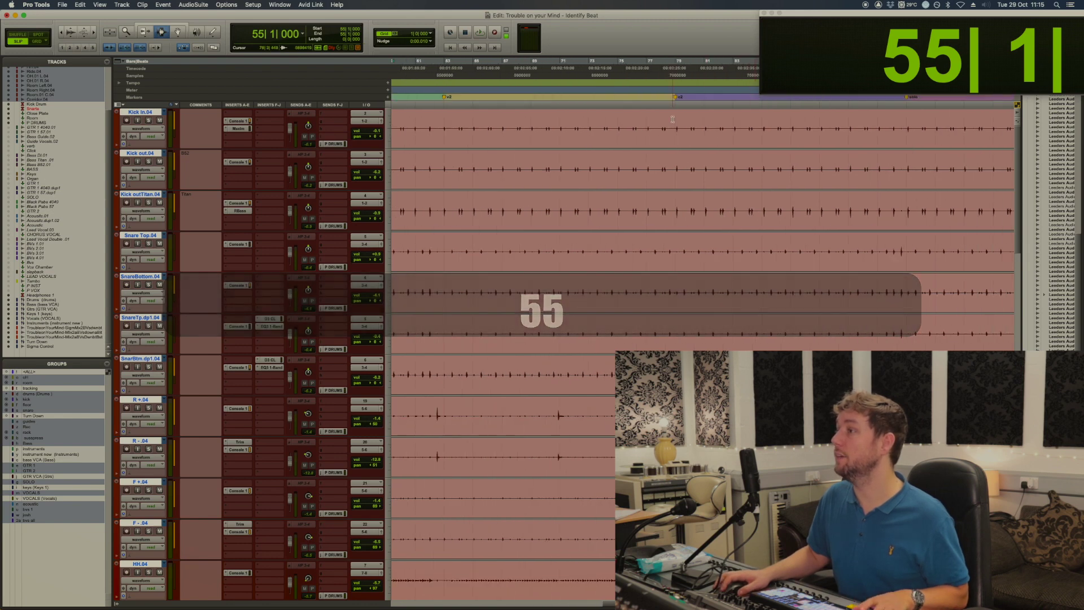
Find the kick transient at the section marker after the second verse and identify it as bar 79, beat 1
{"action": "key", "text": "Tab"}
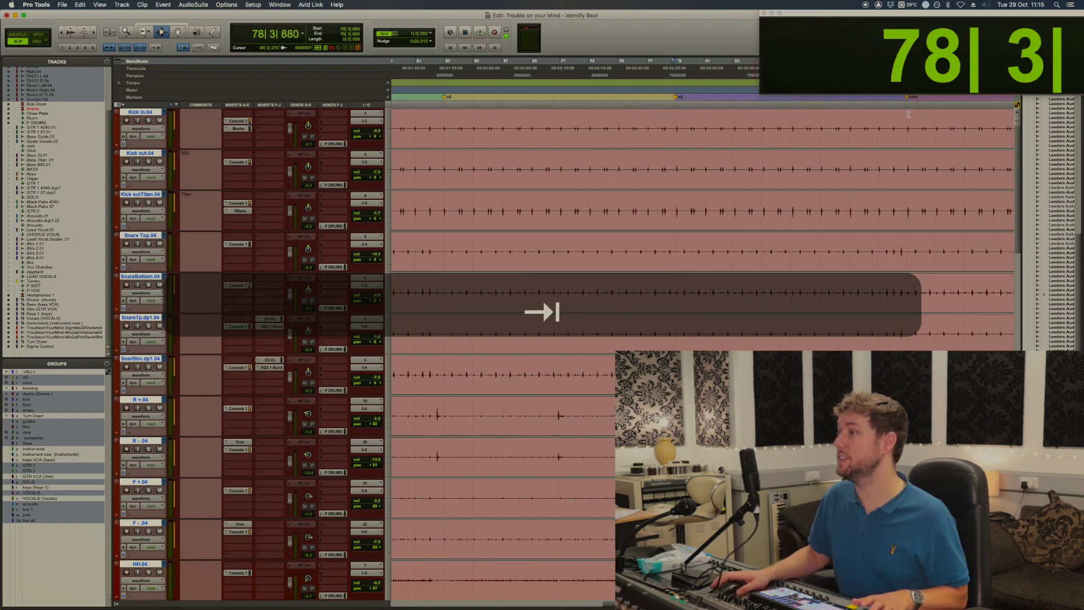
{"action": "key", "text": "t"}
{"action": "key", "text": "t"}
{"action": "key", "text": "Tab"}
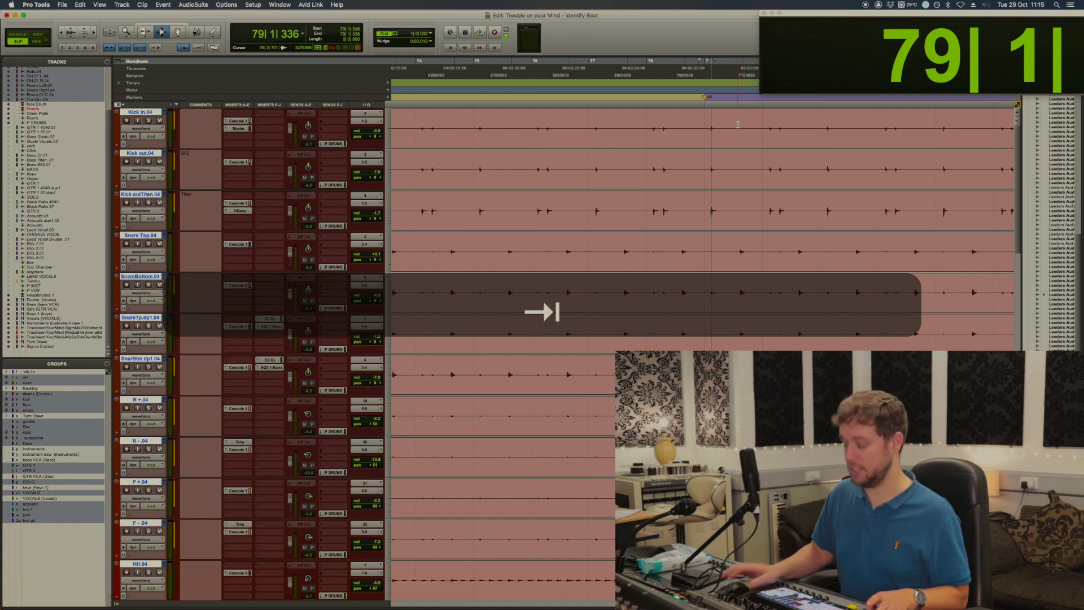
{"action": "key", "text": "super+i"}
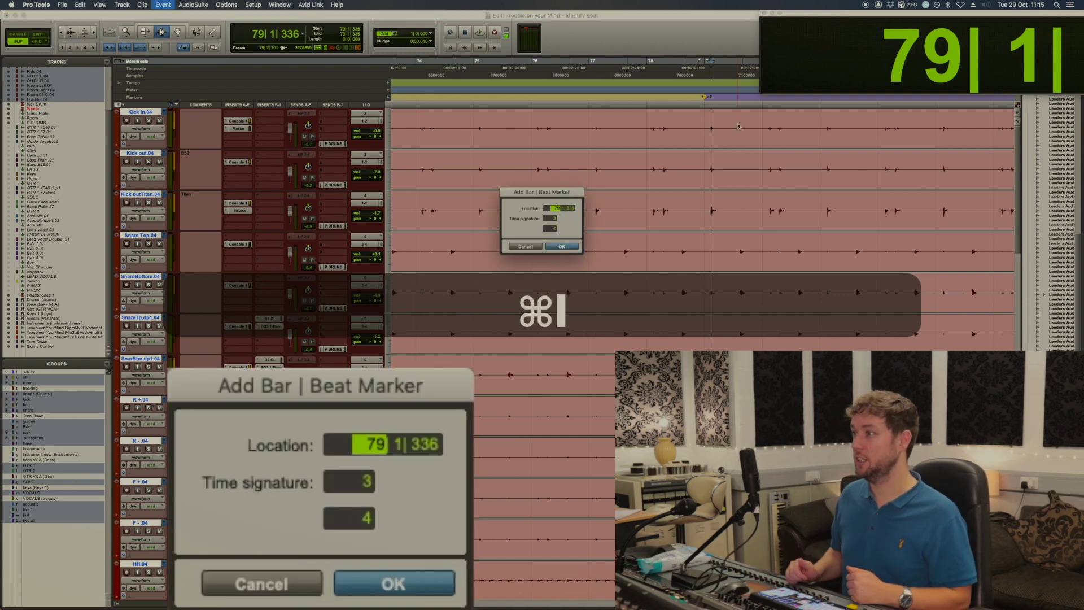
{"action": "type", "text": "79"}
{"action": "key", "text": "Return"}
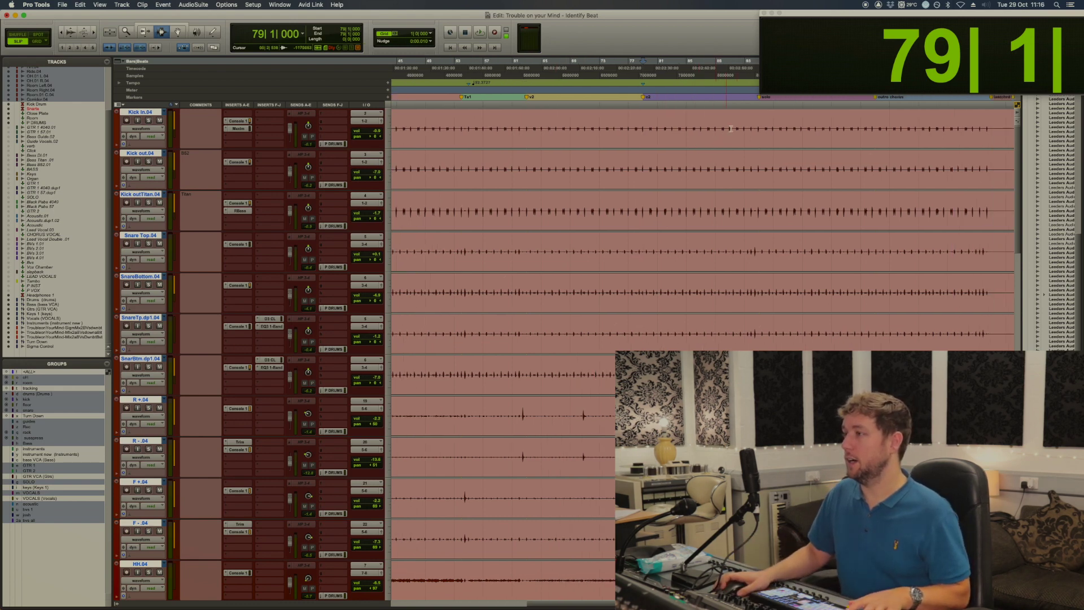
Find the kick downbeat four bars before the solo marker and identify it as bar 91, beat 1
{"action": "key", "text": "t"}
{"action": "key", "text": "t"}
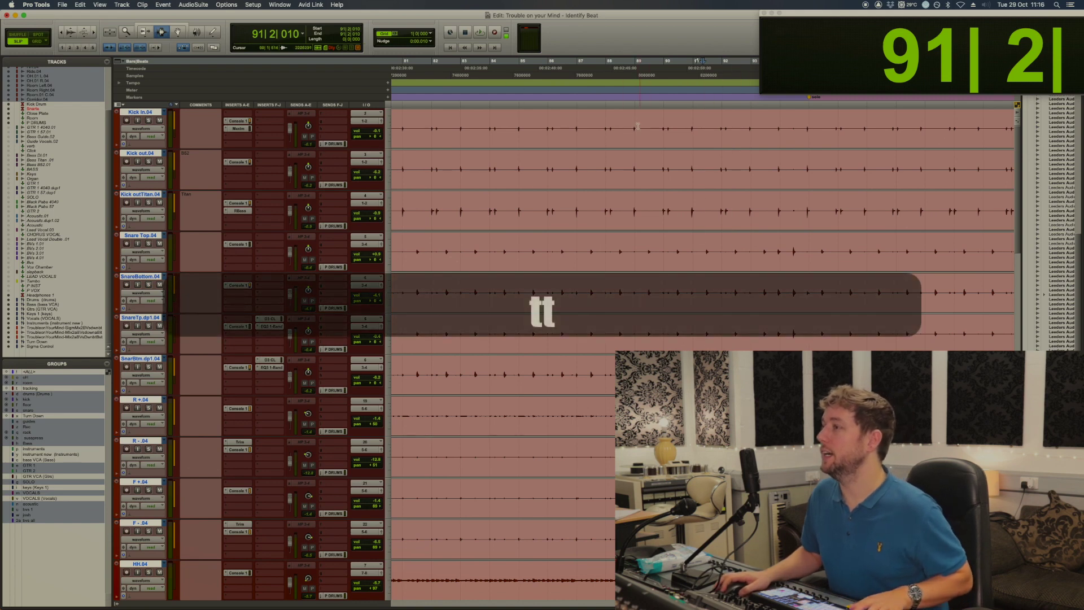
{"action": "key", "text": "Tab"}
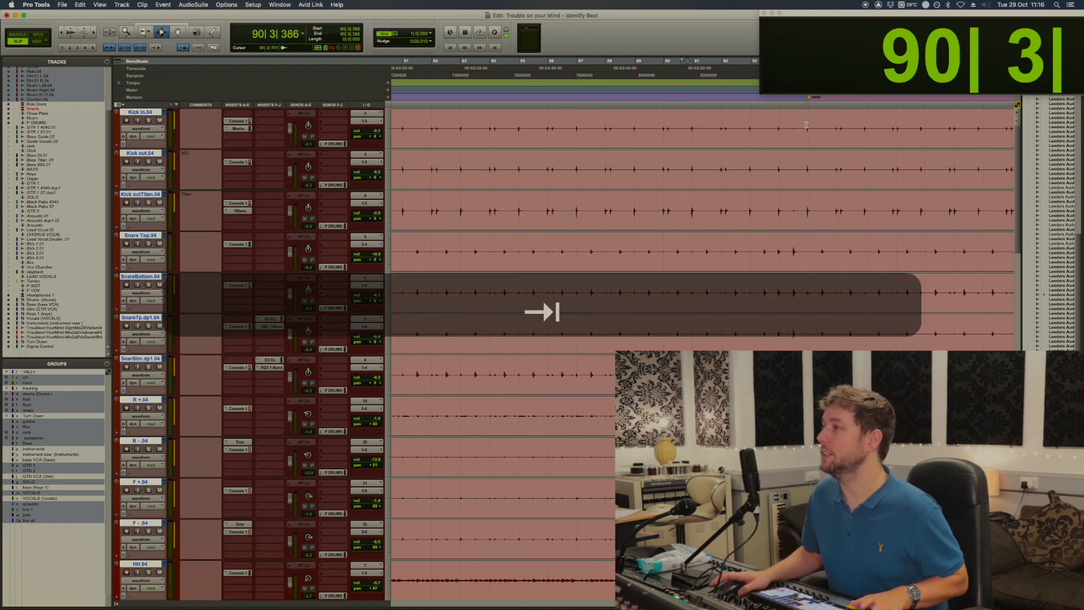
{"action": "key", "text": "super+i"}
{"action": "type", "text": "91 1| 000"}
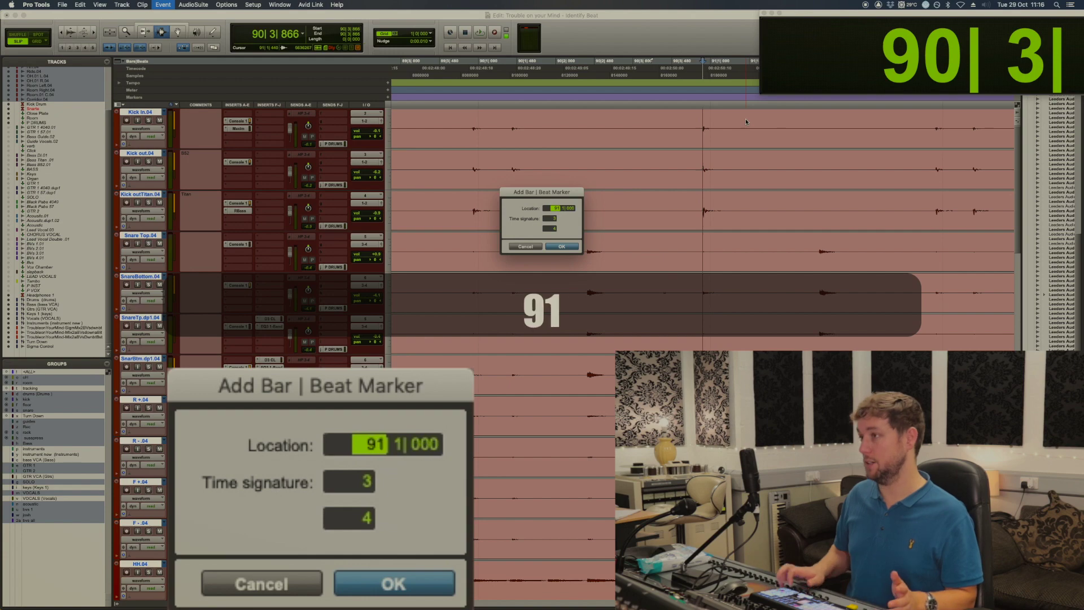
{"action": "key", "text": "Return"}
{"action": "key", "text": "r"}
{"action": "key", "text": "r"}
{"action": "key", "text": "r"}
{"action": "key", "text": "r"}
{"action": "key", "text": "r"}
{"action": "left_click", "coordinate": [604, 130]}
{"action": "key", "text": "Tab"}
{"action": "key", "text": "super+i"}
{"action": "type", "text": "91"}
{"action": "key", "text": "Return"}
Find the downbeat transient at the solo marker and identify it as bar 95, beat 1
{"action": "key", "text": "t"}
{"action": "key", "text": "Tab"}
{"action": "key", "text": "super+i"}
{"action": "type", "text": "95"}
{"action": "key", "text": "Return"}
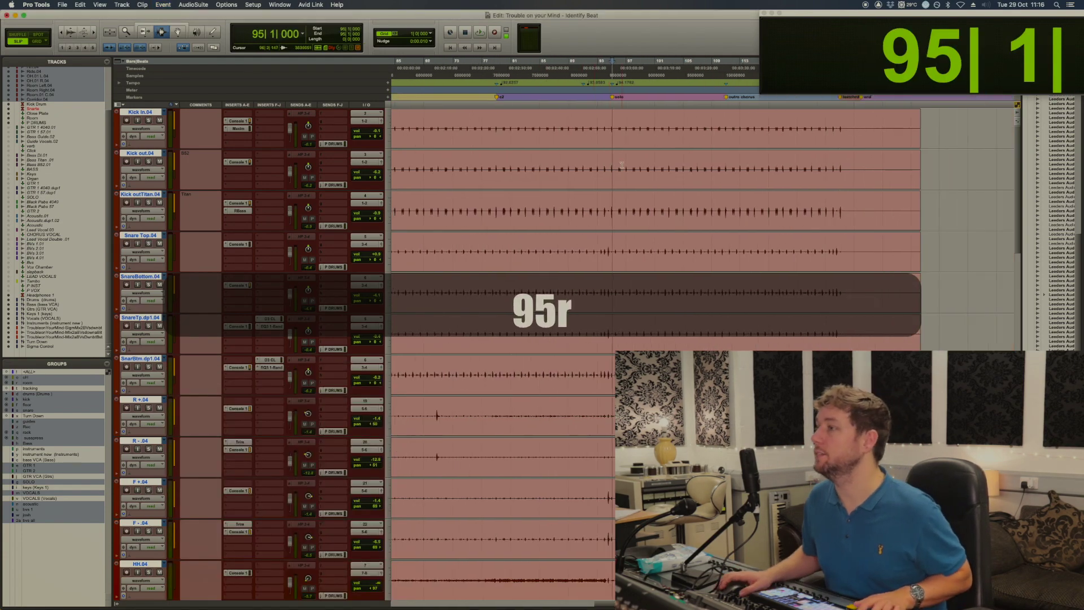
{"action": "key", "text": "t"}
{"action": "key", "text": "t"}
{"action": "key", "text": "t"}
{"action": "key", "text": "Tab"}
{"action": "key", "text": "super+i"}
{"action": "key", "text": "Escape"}
Play the drums up to the second verse marker and identify its downbeat as bar 63, beat 1
{"action": "key", "text": "space"}
{"action": "key", "text": "space"}
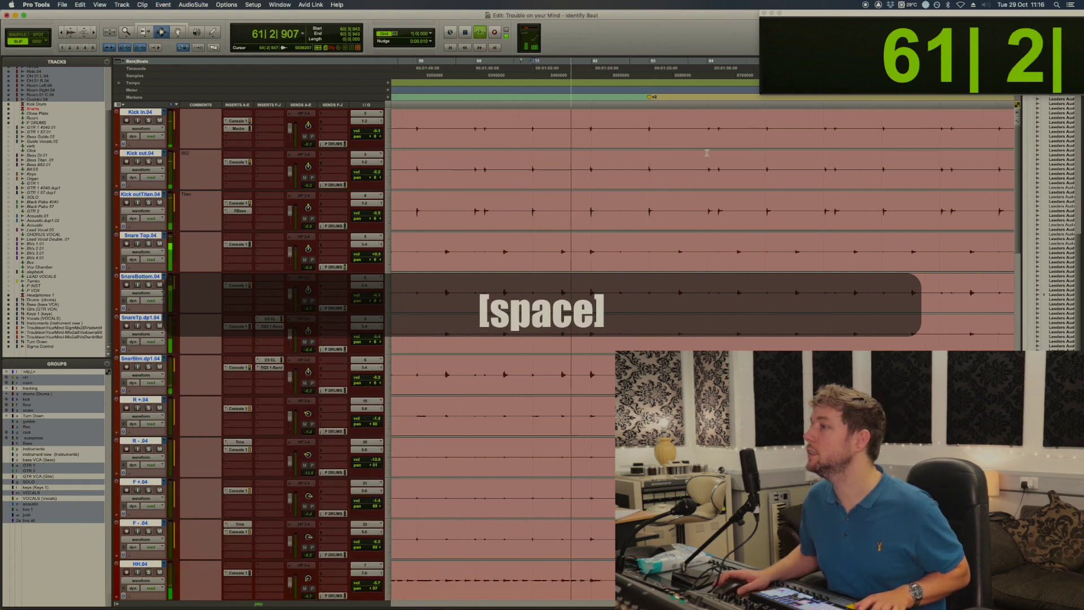
{"action": "key", "text": "super+i"}
{"action": "type", "text": "63"}
{"action": "key", "text": "Return"}
Play the drums late in the outro chorus, find the downbeat's kick transient and identify it as bar 121, beat 1
{"action": "key", "text": "r"}
{"action": "key", "text": "r"}
{"action": "key", "text": "r"}
{"action": "key", "text": "r"}
{"action": "key", "text": "r"}
{"action": "key", "text": "t"}
{"action": "key", "text": "t"}
{"action": "key", "text": "t"}
{"action": "key", "text": "t"}
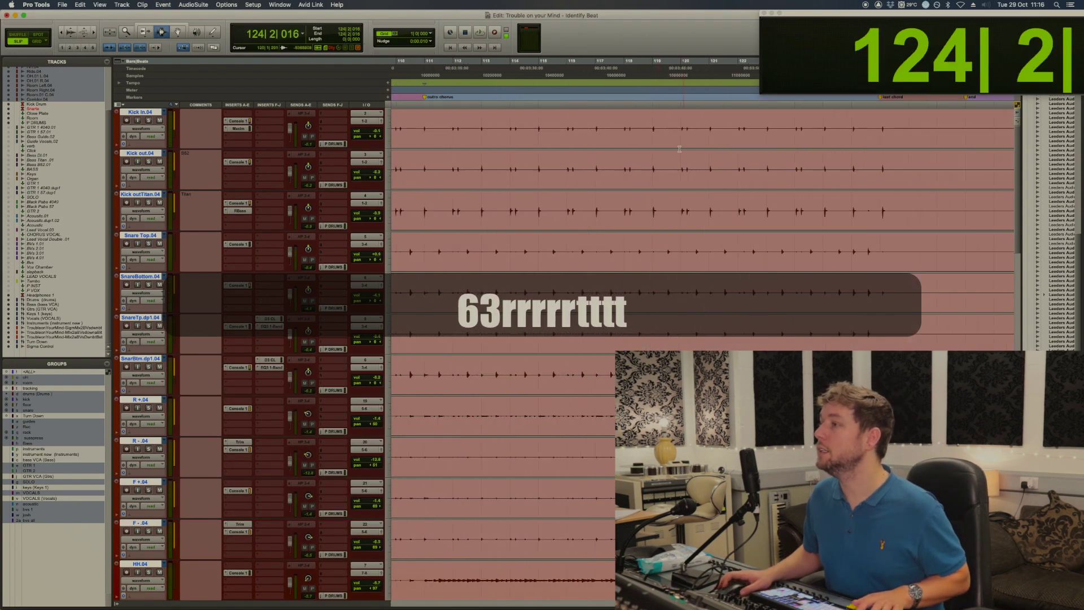
{"action": "left_click", "coordinate": [710, 145]}
{"action": "left_click", "coordinate": [701, 152]}
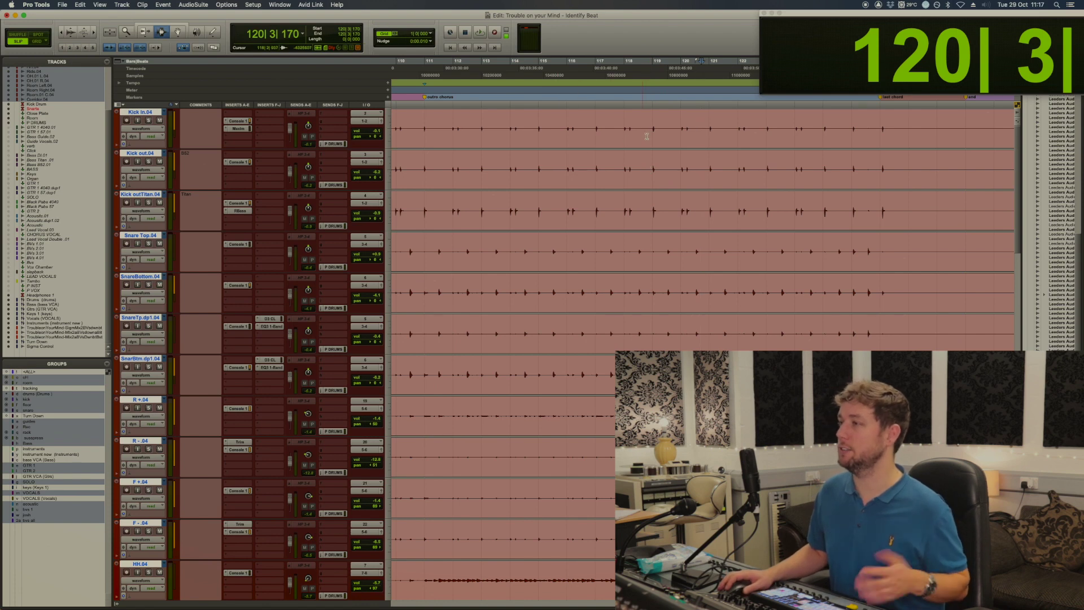
{"action": "key", "text": "space"}
{"action": "key", "text": "space"}
{"action": "key", "text": "Tab"}
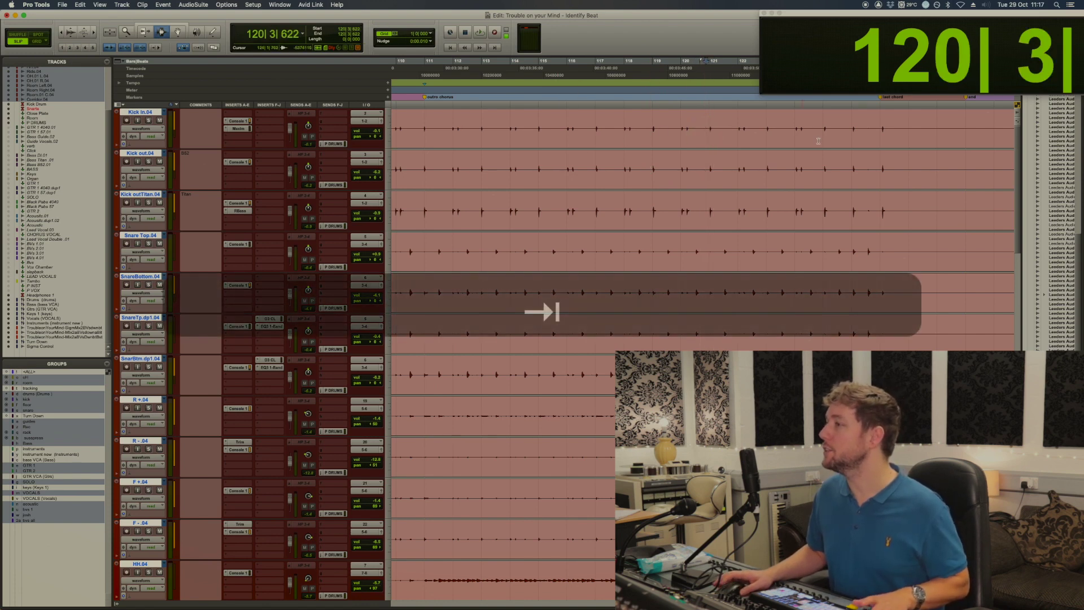
{"action": "key", "text": "Tab"}
{"action": "key", "text": "t"}
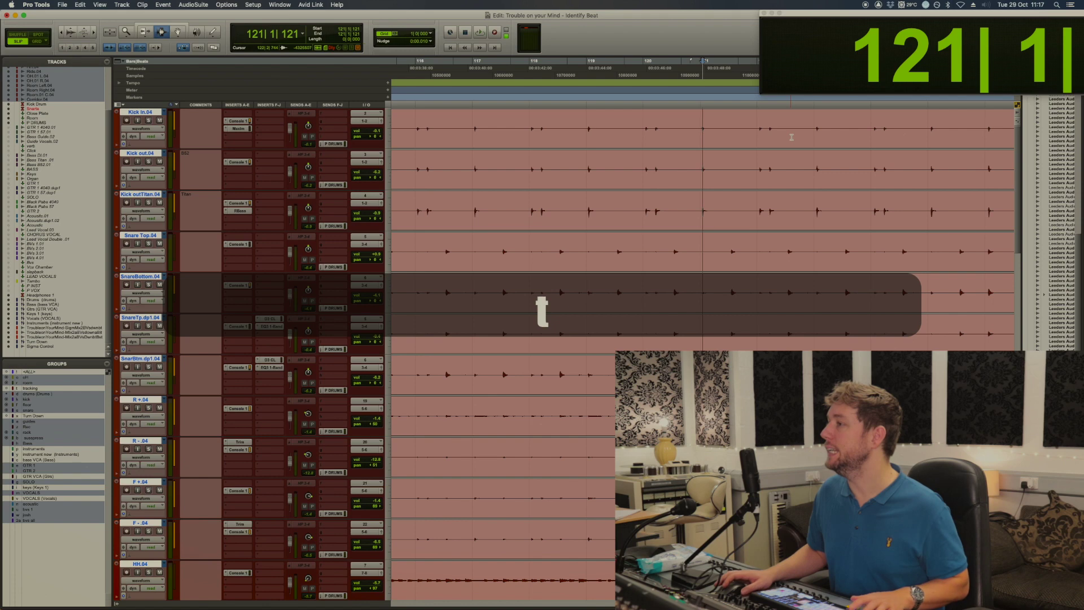
{"action": "key", "text": "super+i"}
{"action": "type", "text": "121| 1| 000"}
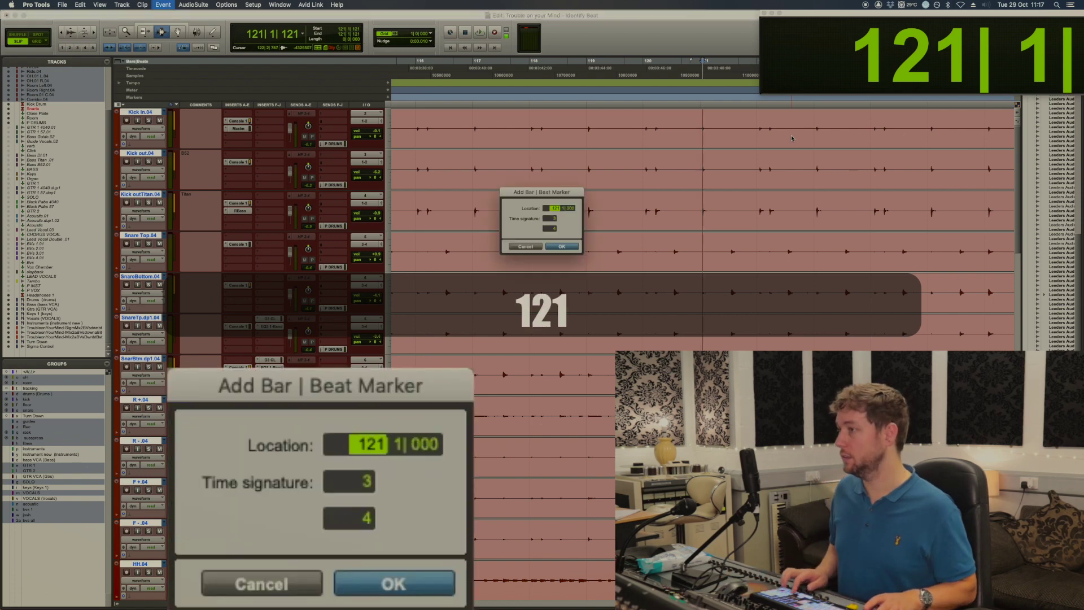
{"action": "key", "text": "Return"}
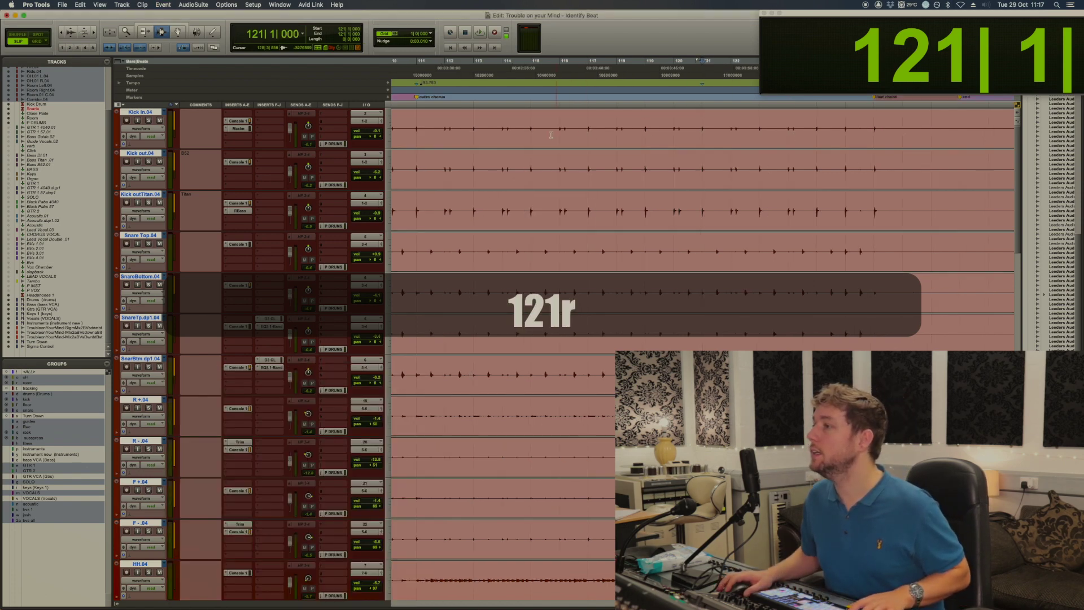
Return to the song's start and expand the tempo ruler into its tempo graph across the whole song
{"action": "key", "text": "r"}
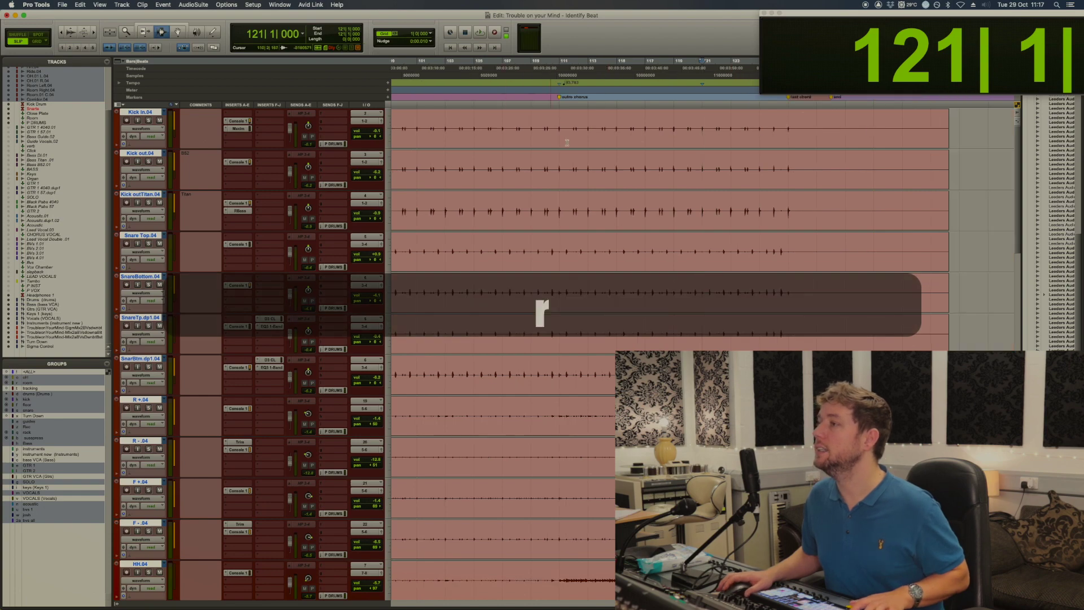
{"action": "key", "text": "r"}
{"action": "key", "text": "r"}
{"action": "key", "text": "r"}
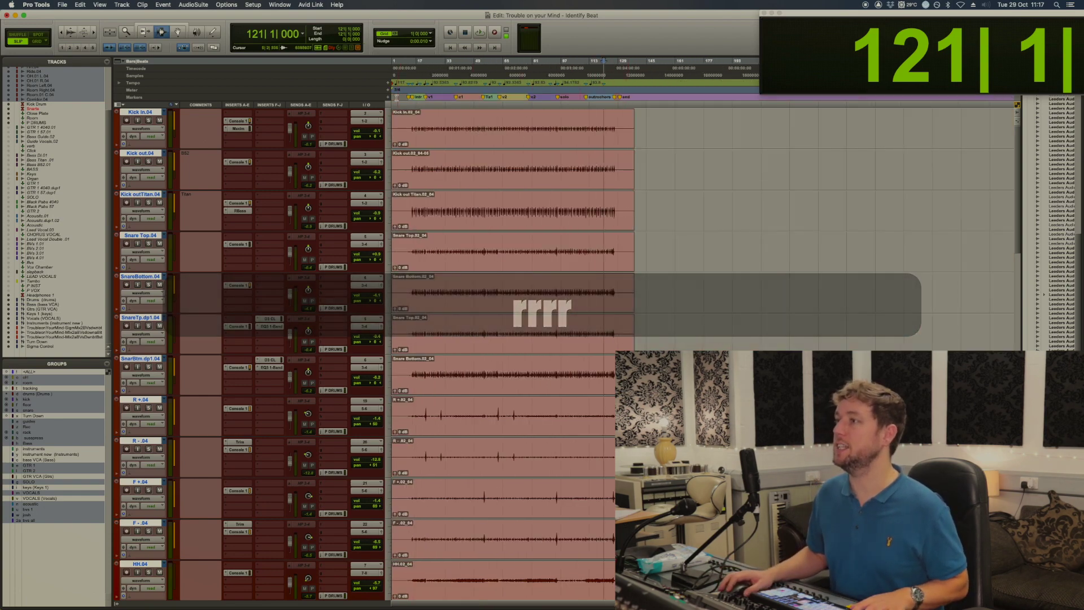
{"action": "left_click_drag", "start_coordinate": [637, 85], "coordinate": [393, 86]}
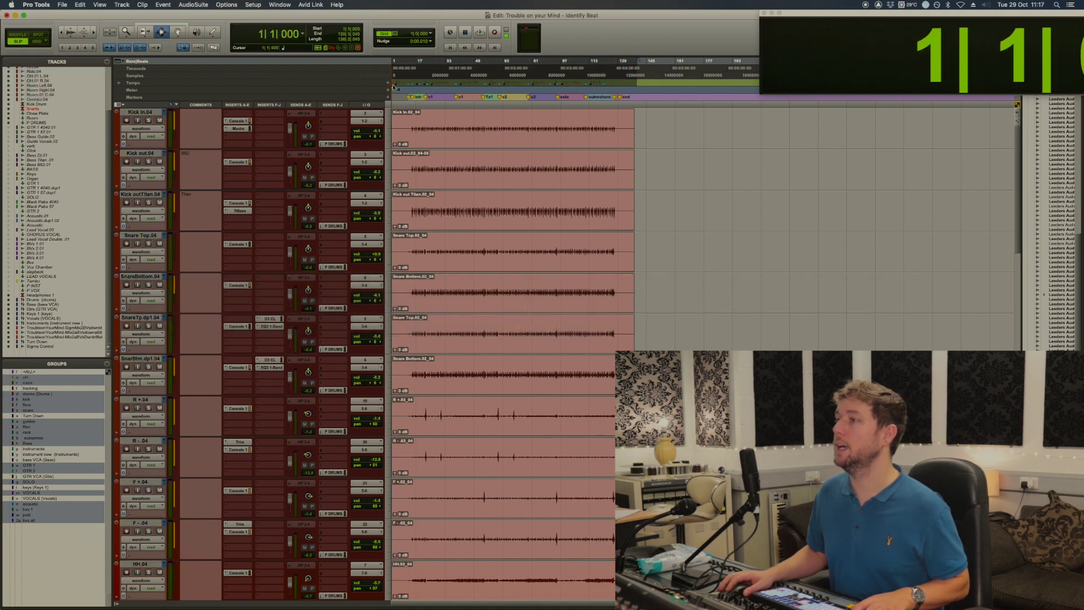
{"action": "left_click", "coordinate": [119, 83]}
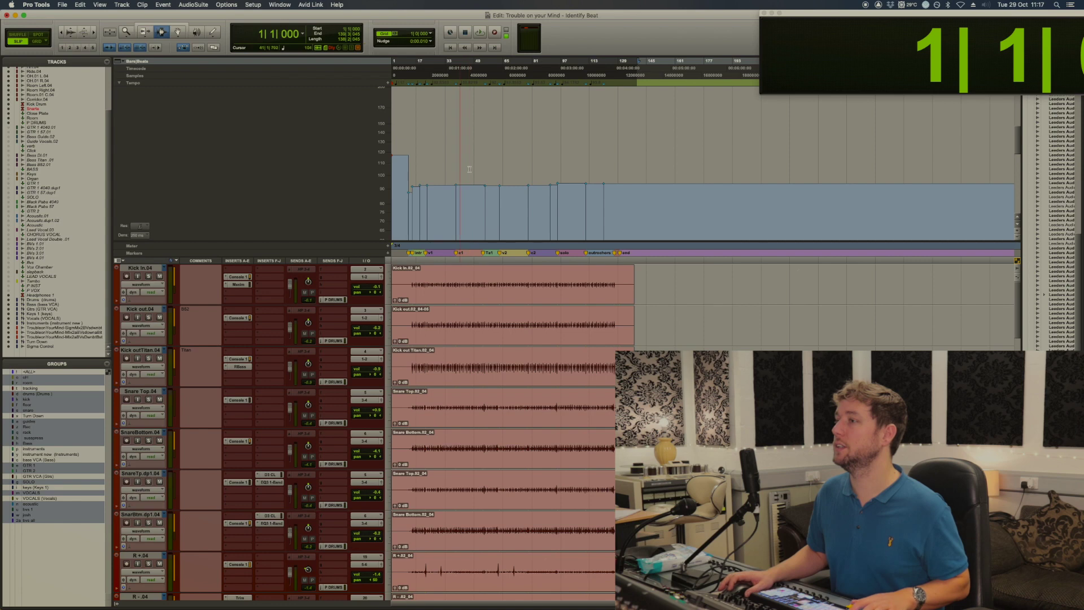
Examine the tempo changes at the count-in around bar 13, selecting the quiet stretch before the drums enter
{"action": "left_click", "coordinate": [415, 164]}
{"action": "key", "text": "t"}
{"action": "key", "text": "t"}
{"action": "key", "text": "t"}
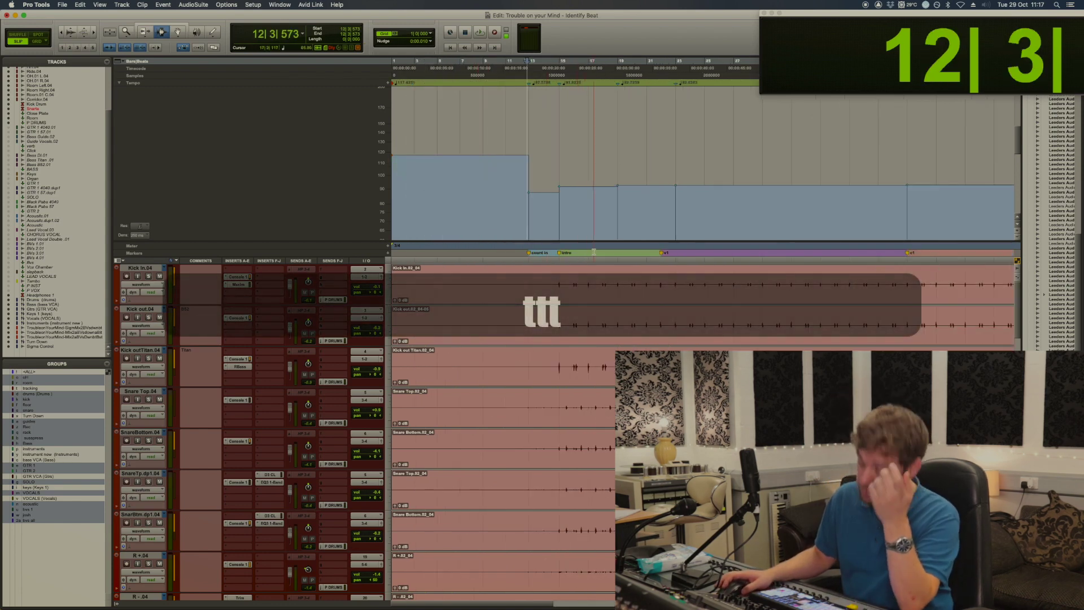
{"action": "left_click", "coordinate": [528, 278]}
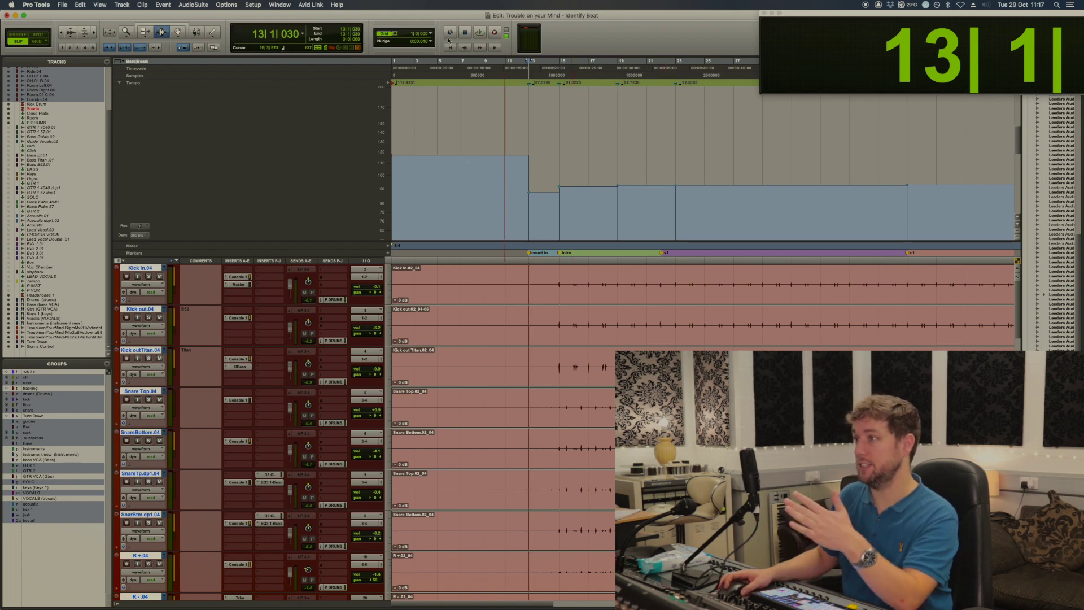
{"action": "left_click_drag", "start_coordinate": [394, 85], "coordinate": [362, 74]}
{"action": "left_click_drag", "start_coordinate": [532, 285], "coordinate": [552, 286]}
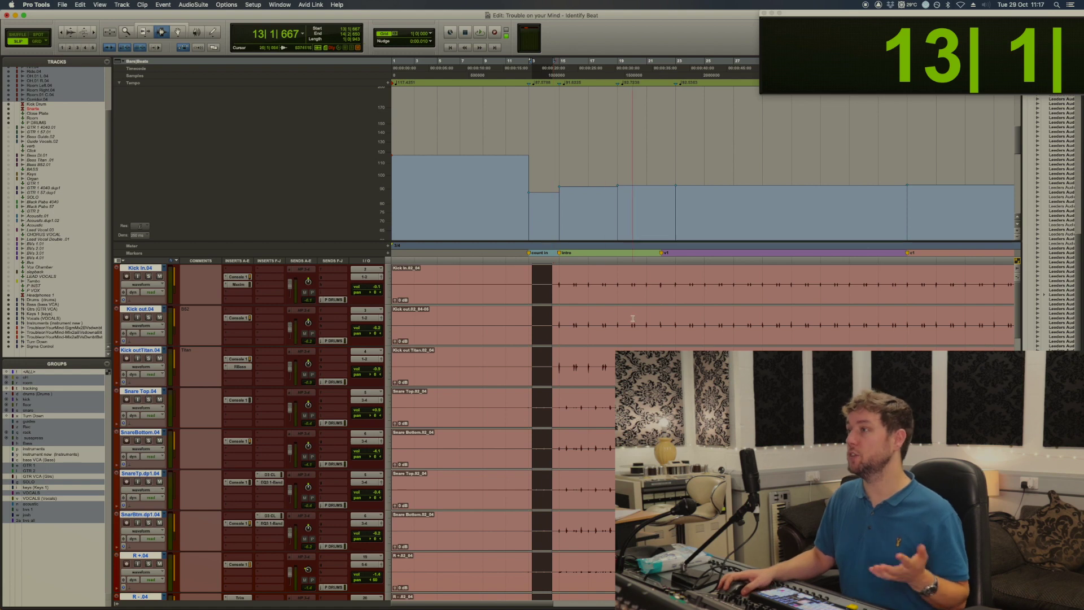
{"action": "left_click", "coordinate": [551, 271]}
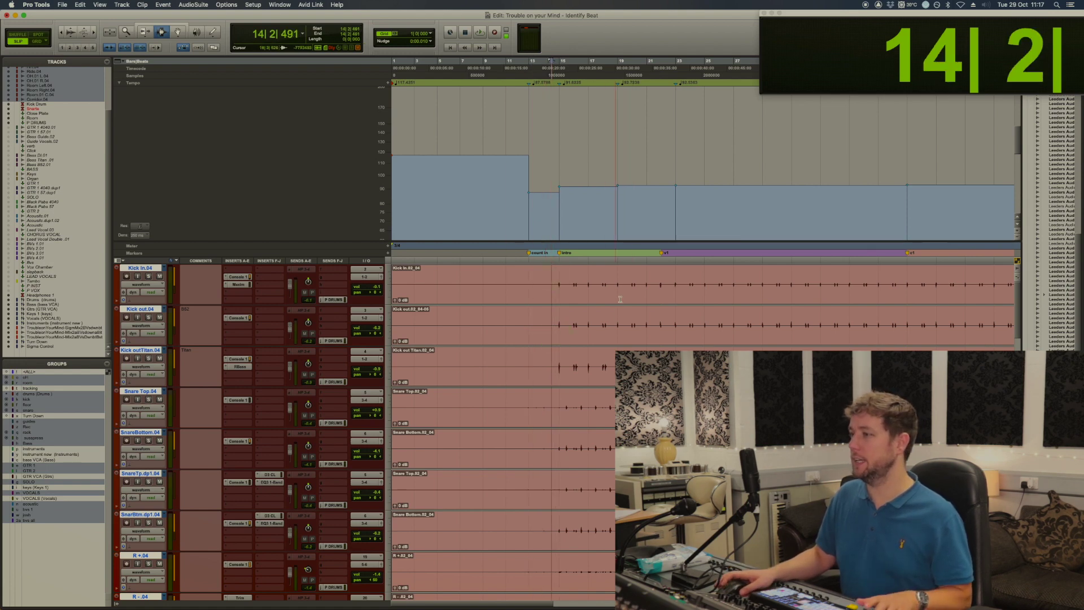
{"action": "key", "text": "Tab"}
{"action": "left_click", "coordinate": [532, 286]}
In Grid mode, select the intro from bar 15 to bar 22 and view the Identify Beat markers for its start and end
{"action": "left_click", "coordinate": [557, 285]}
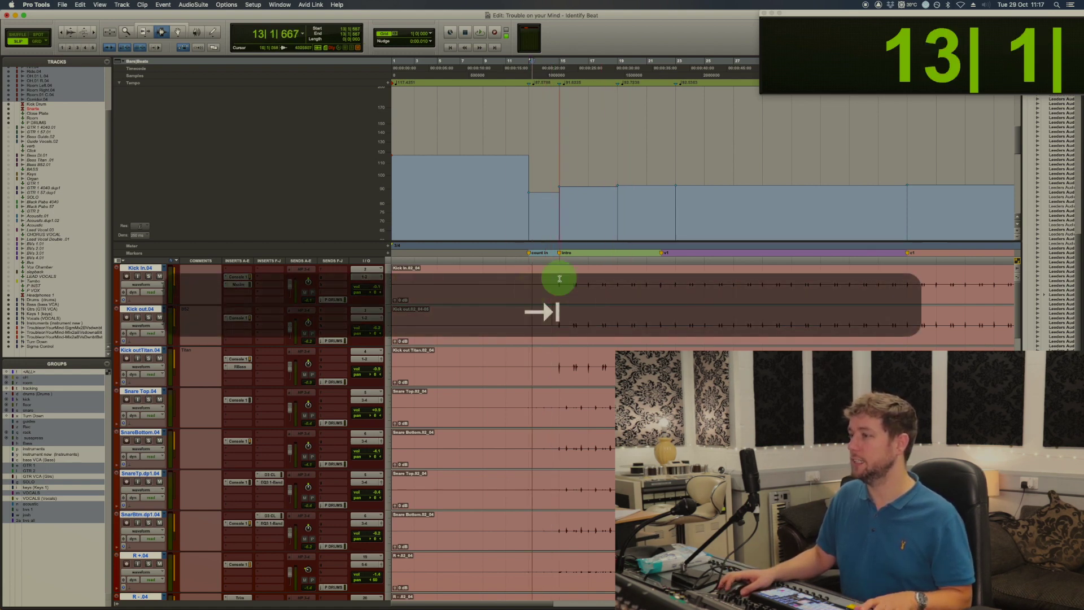
{"action": "left_click", "coordinate": [658, 278], "text": "shift"}
{"action": "key", "text": "F4"}
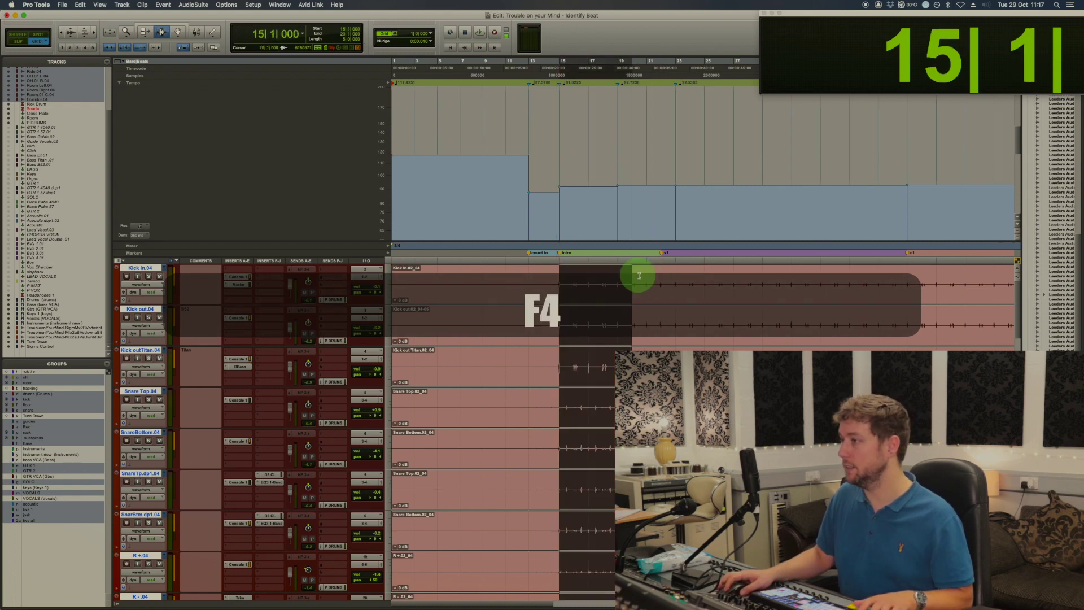
{"action": "left_click", "coordinate": [661, 274], "text": "shift"}
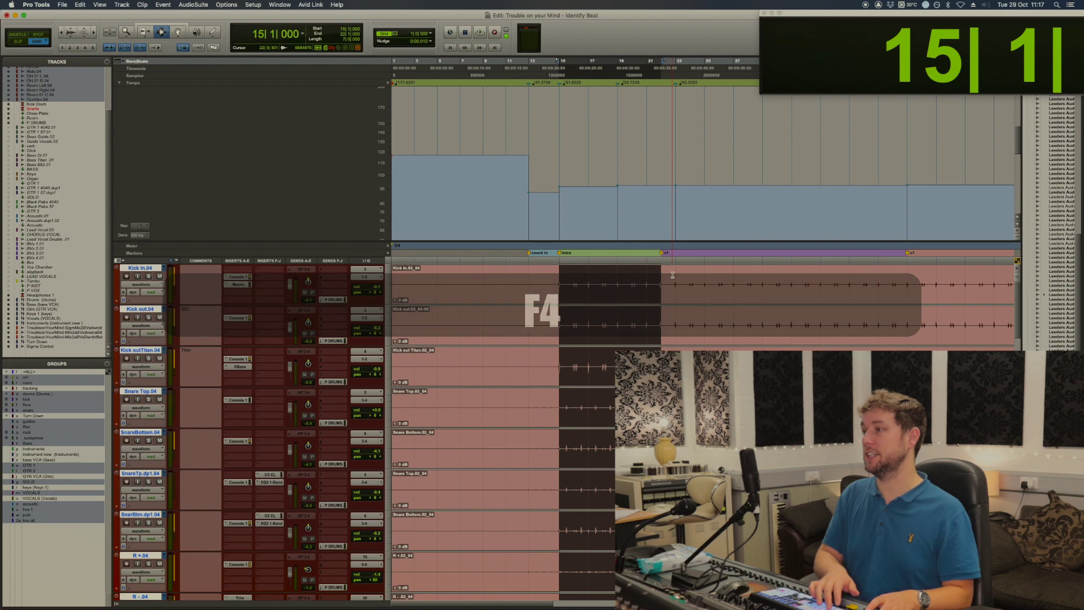
{"action": "key", "text": "super+i"}
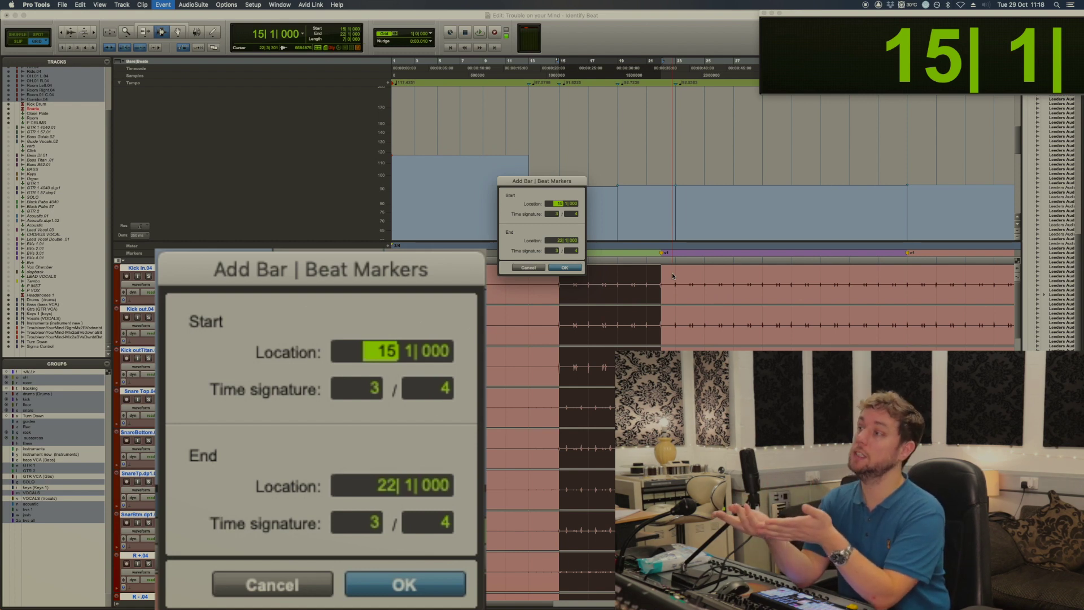
{"action": "key", "text": "Escape"}
Jump to a transient late in the first verse, and toggle Tab to Transients off and back on
{"action": "left_click", "coordinate": [697, 282]}
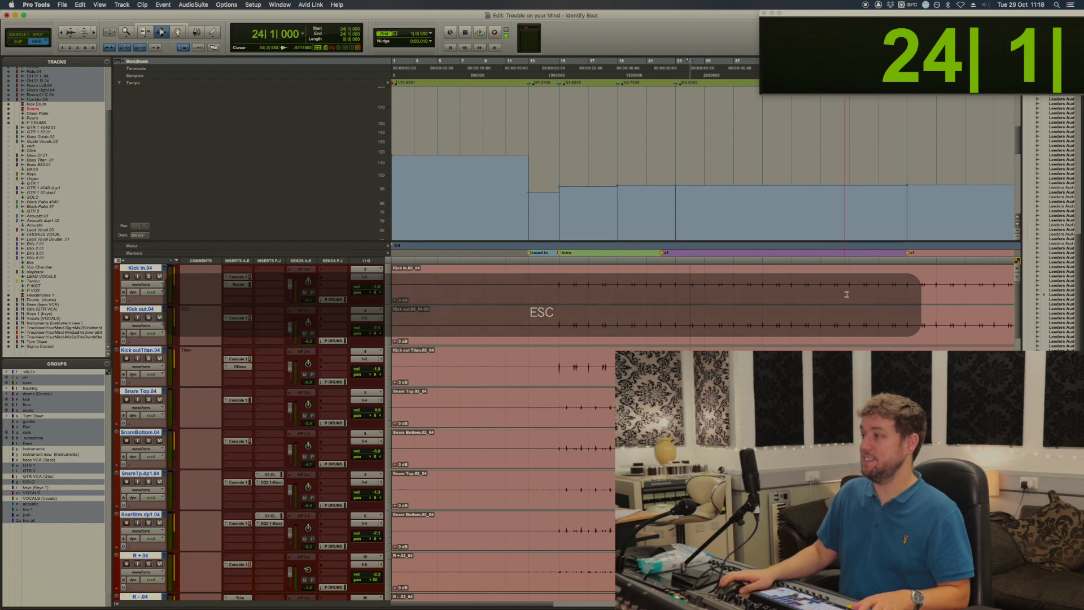
{"action": "left_click", "coordinate": [846, 294]}
{"action": "key", "text": "Tab"}
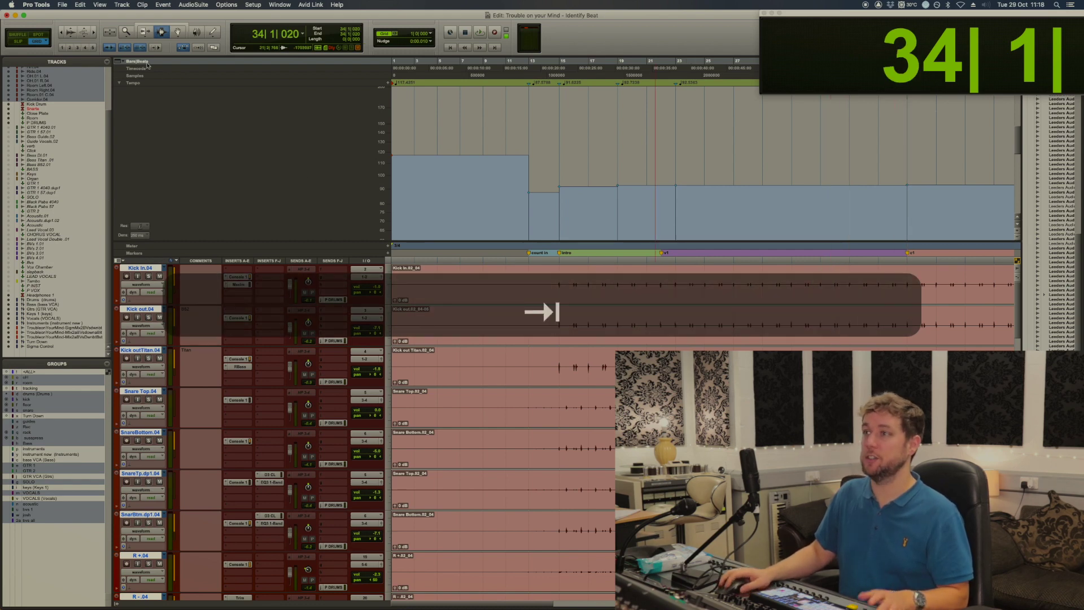
{"action": "left_click", "coordinate": [106, 49]}
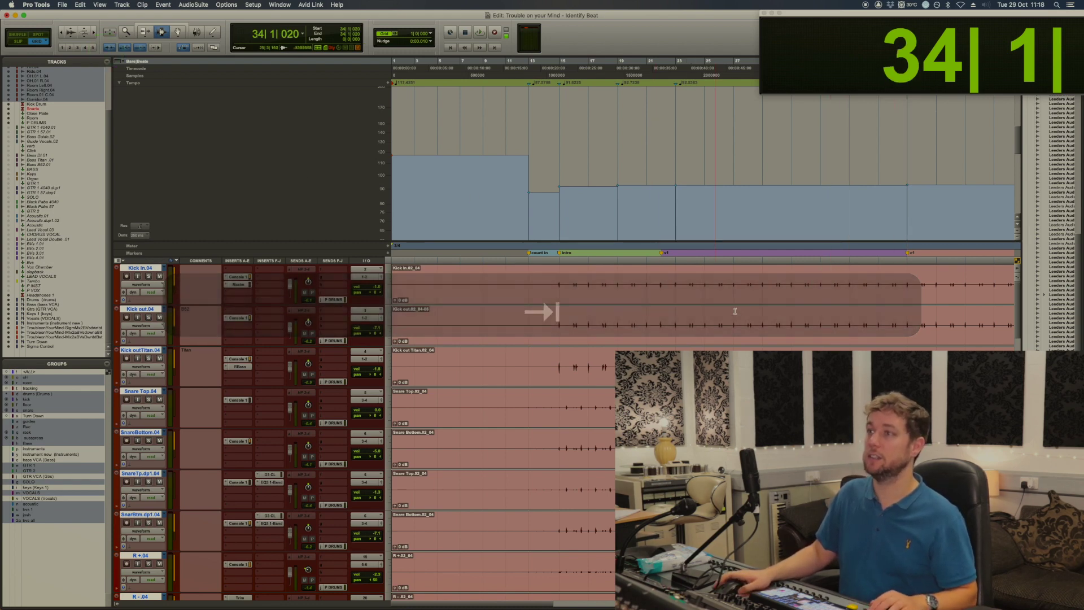
{"action": "left_click", "coordinate": [109, 49]}
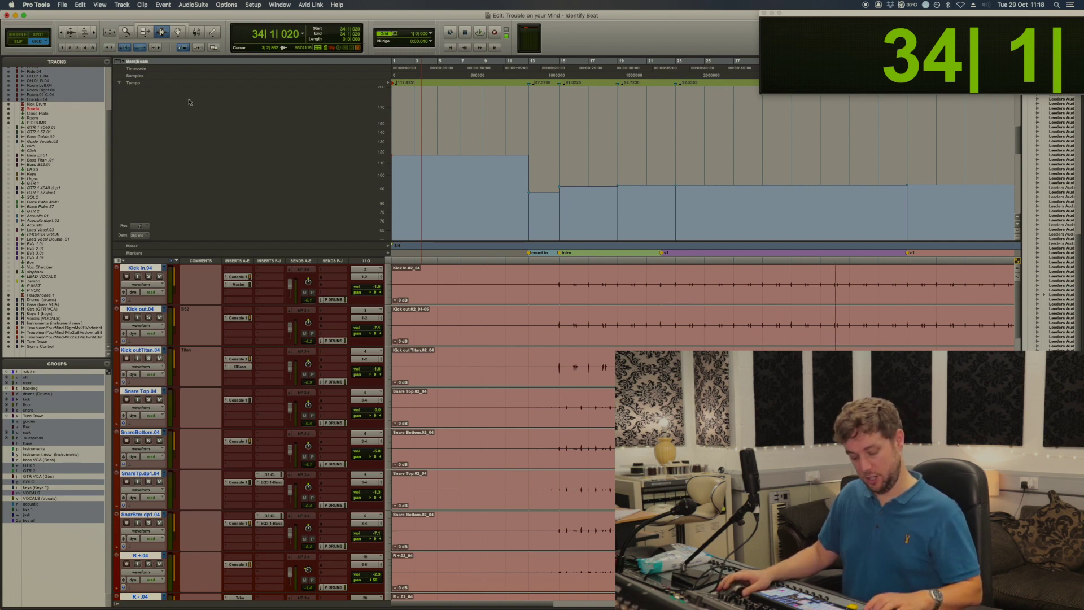
{"action": "key", "text": "alt+super+Tab"}
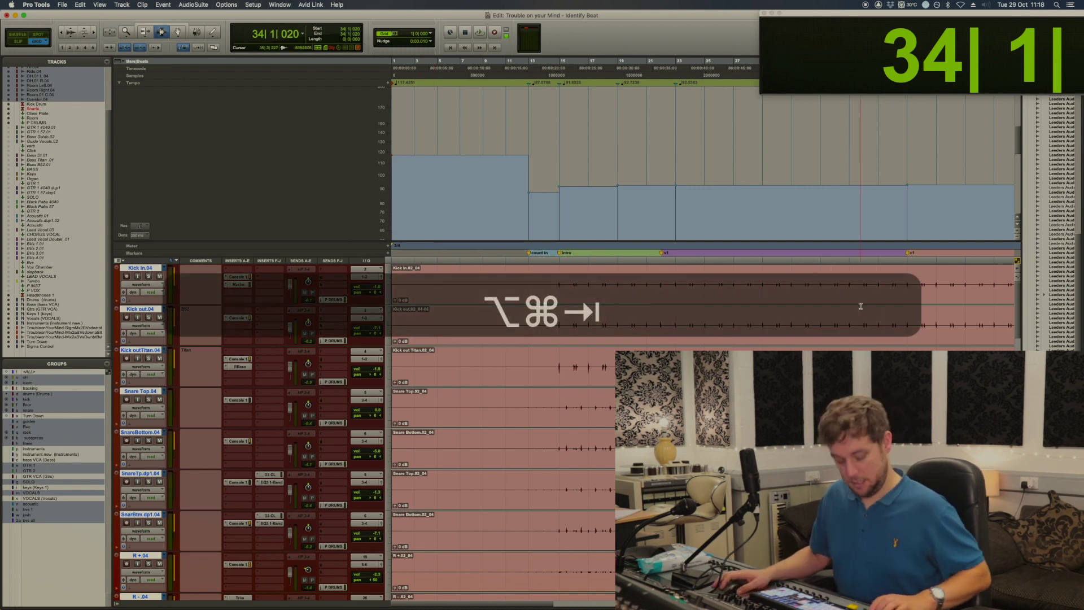
Place the cursor at bar 26 and advance it through the drum transients with Tab to Transients
{"action": "left_click", "coordinate": [716, 287]}
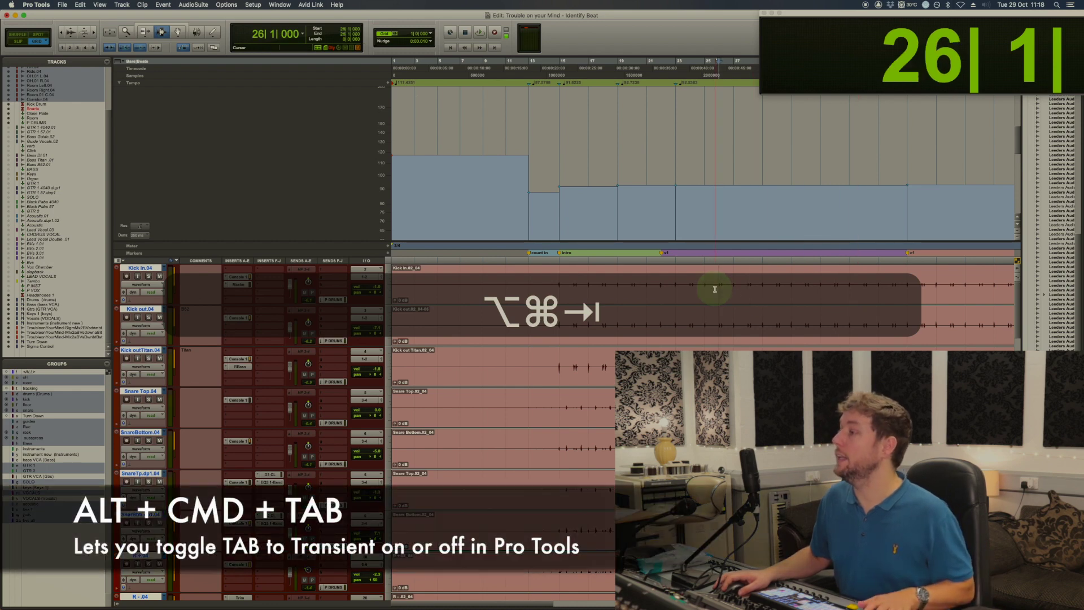
{"action": "key", "text": "t"}
{"action": "key", "text": "t"}
{"action": "key", "text": "t"}
{"action": "left_click", "coordinate": [689, 293]}
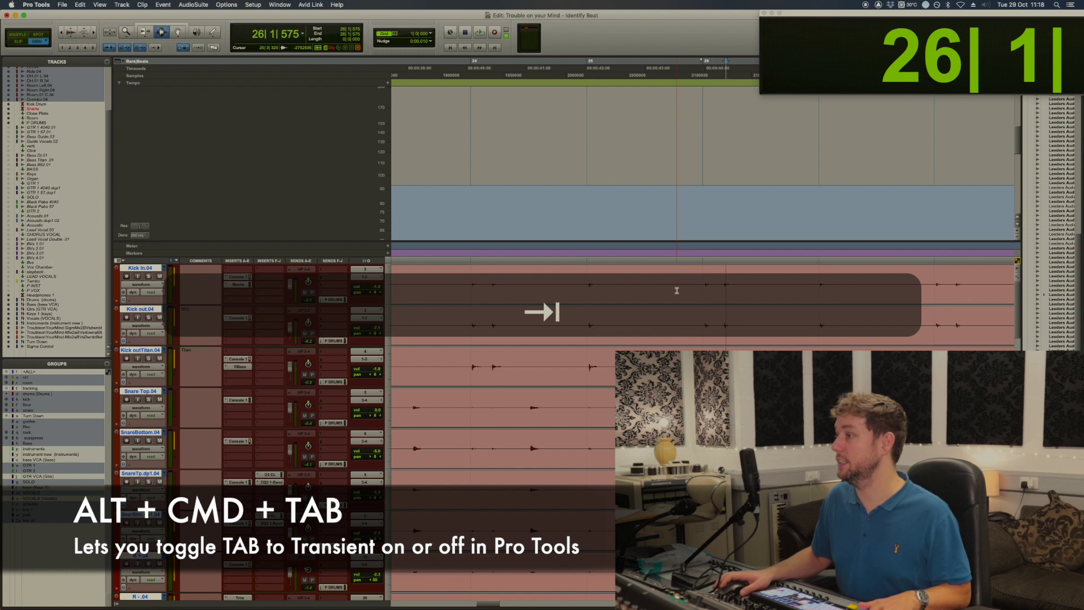
{"action": "key", "text": "Tab"}
{"action": "key", "text": "r"}
{"action": "key", "text": "r"}
{"action": "key", "text": "t"}
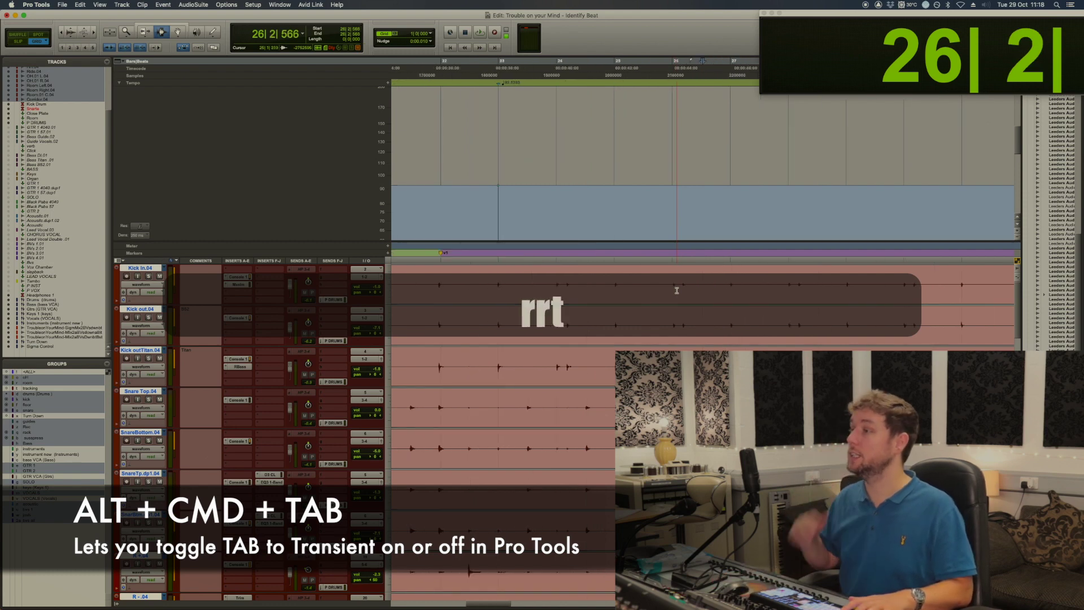
Review the tempo map against the section markers from count-in to outro, placing the cursor at bar 17
{"action": "key", "text": "r"}
{"action": "key", "text": "r"}
{"action": "key", "text": "r"}
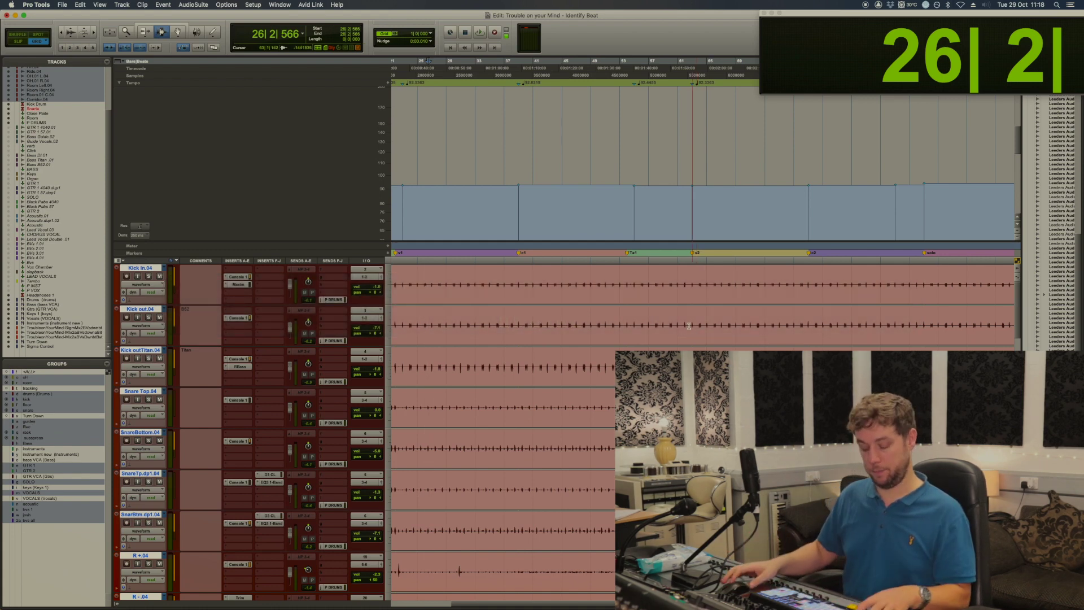
{"action": "key", "text": "r"}
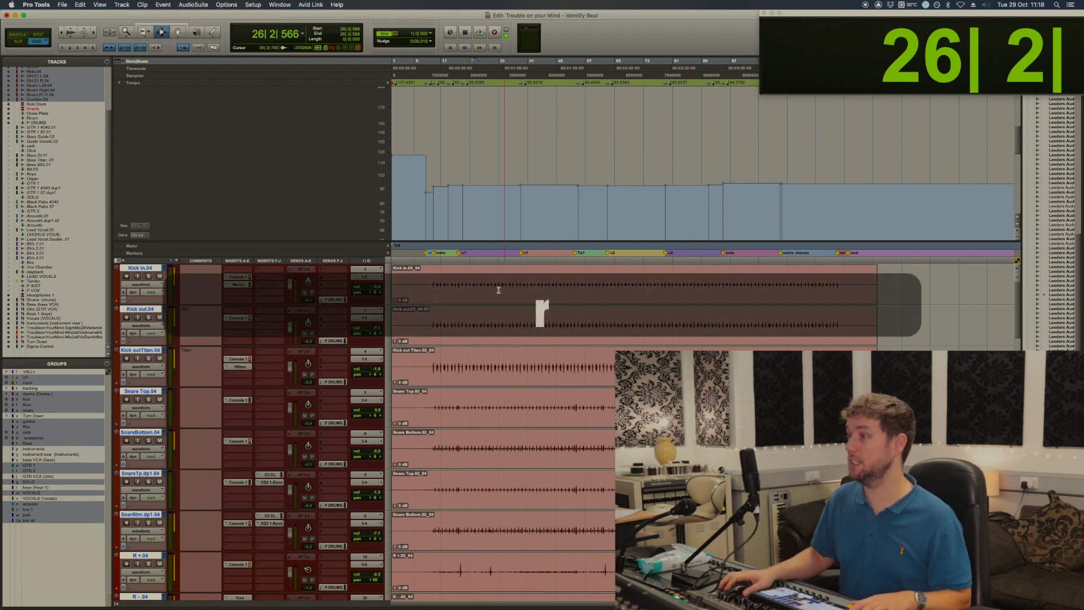
{"action": "left_click", "coordinate": [440, 287]}
{"action": "key", "text": "t"}
{"action": "key", "text": "t"}
{"action": "key", "text": "t"}
{"action": "key", "text": "r"}
{"action": "key", "text": "r"}
{"action": "key", "text": "r"}
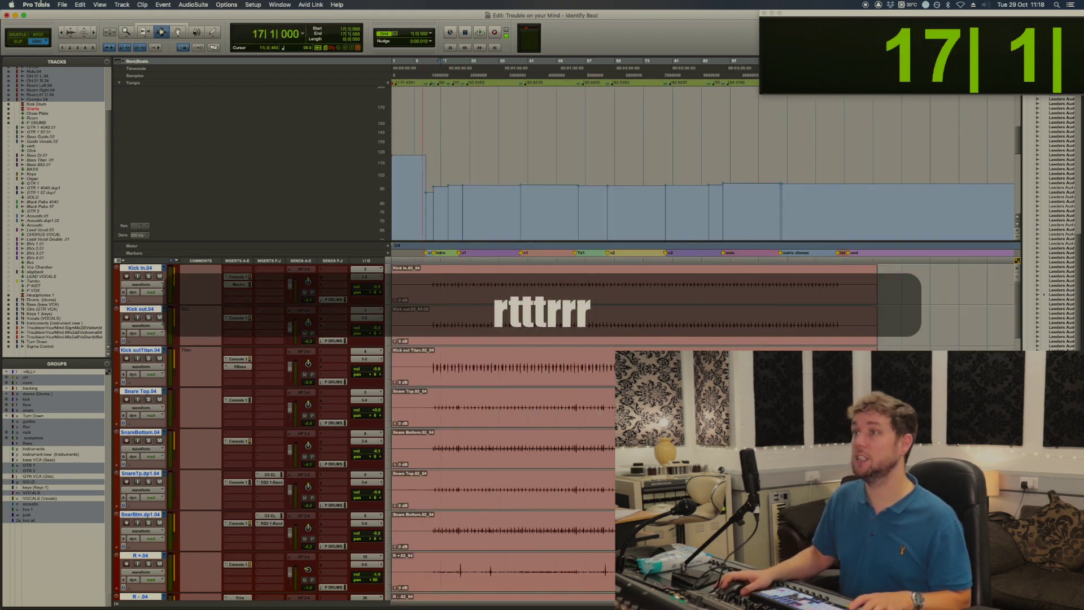
Open the recent session "Trouble on your Mind - Mix 2a bvs split", saving the changes to the Identify Beat session
{"action": "left_click", "coordinate": [62, 5]}
{"action": "mouse_move", "coordinate": [81, 40]}
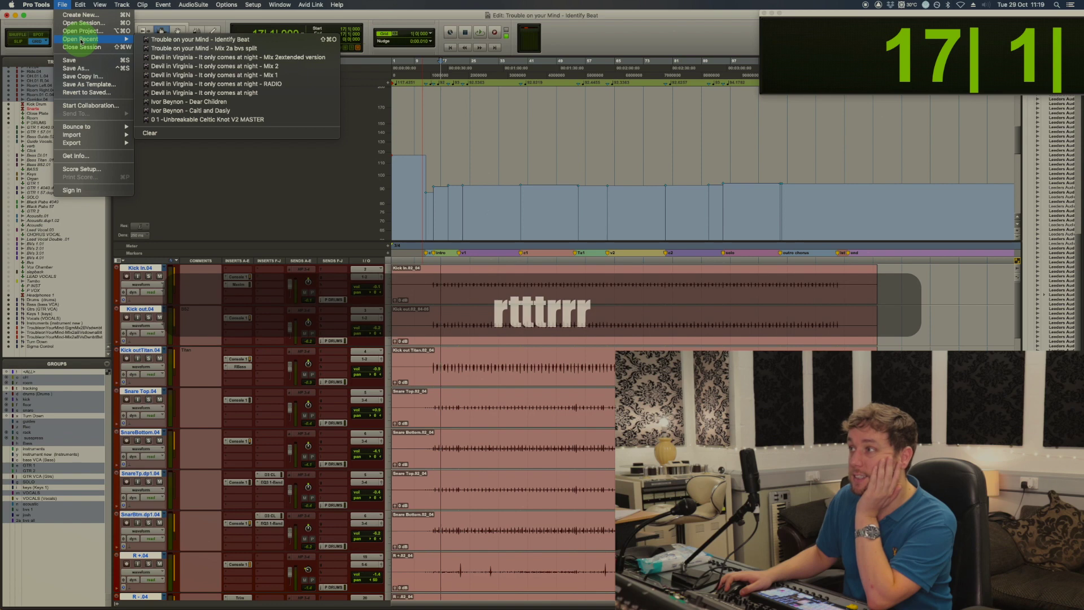
{"action": "left_click", "coordinate": [325, 50]}
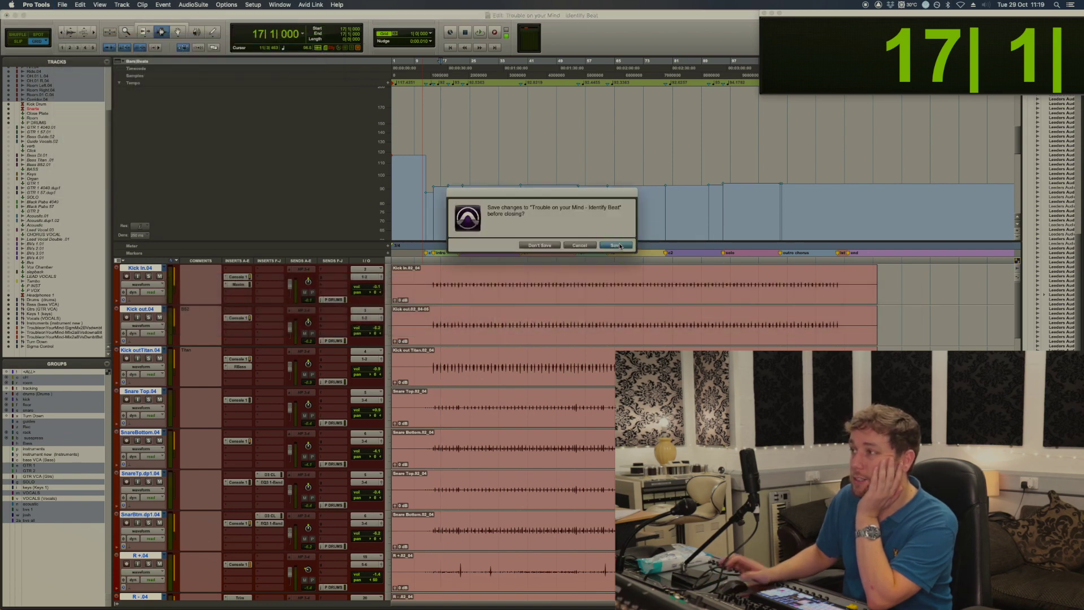
{"action": "left_click", "coordinate": [619, 245]}
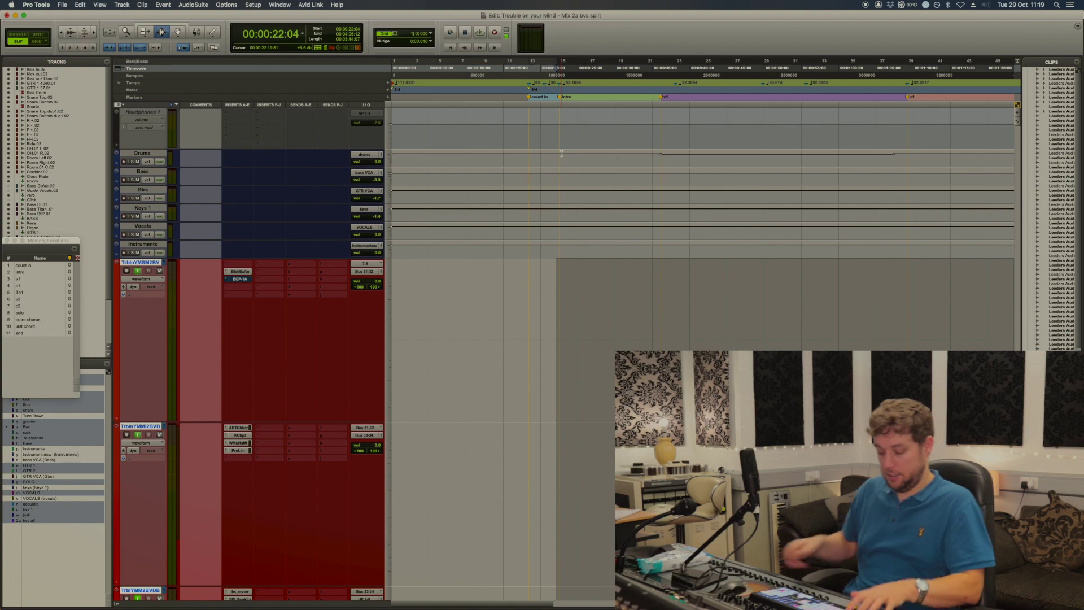
Examine the edited drum clips across the mix session, along with the bass and guitar tracks below them
{"action": "key", "text": "r"}
{"action": "key", "text": "r"}
{"action": "key", "text": "r"}
{"action": "key", "text": "r"}
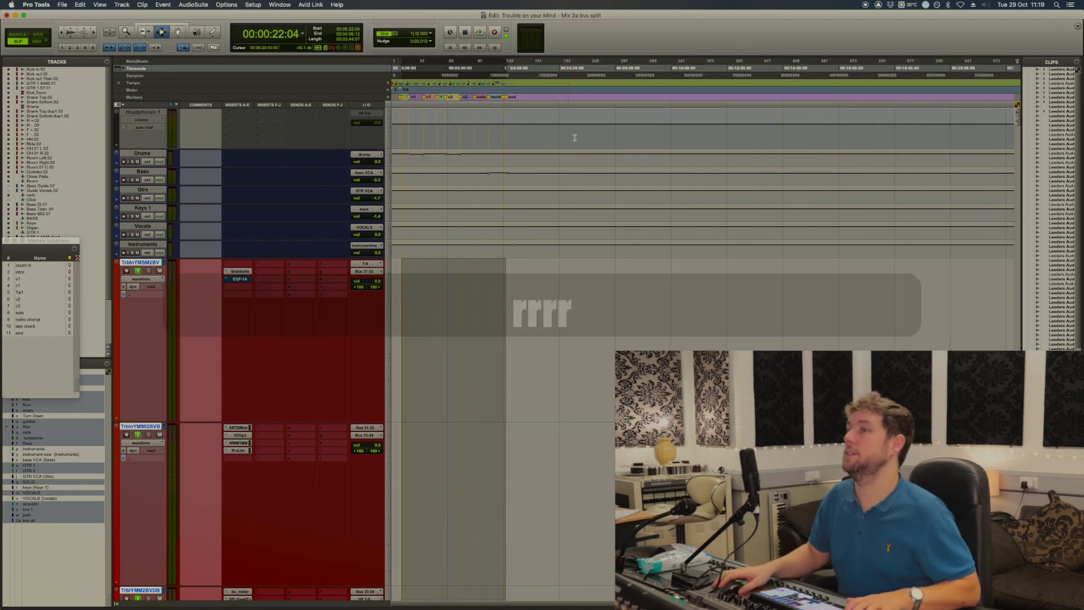
{"action": "scroll", "coordinate": [578, 128], "scroll_direction": "up", "scroll_amount": 20}
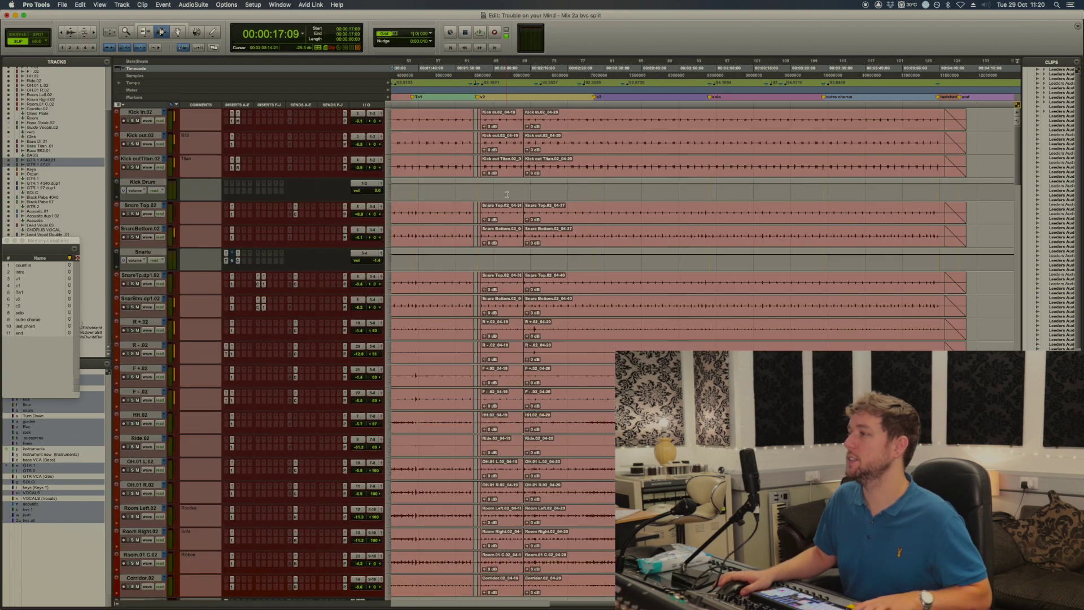
{"action": "key", "text": "r"}
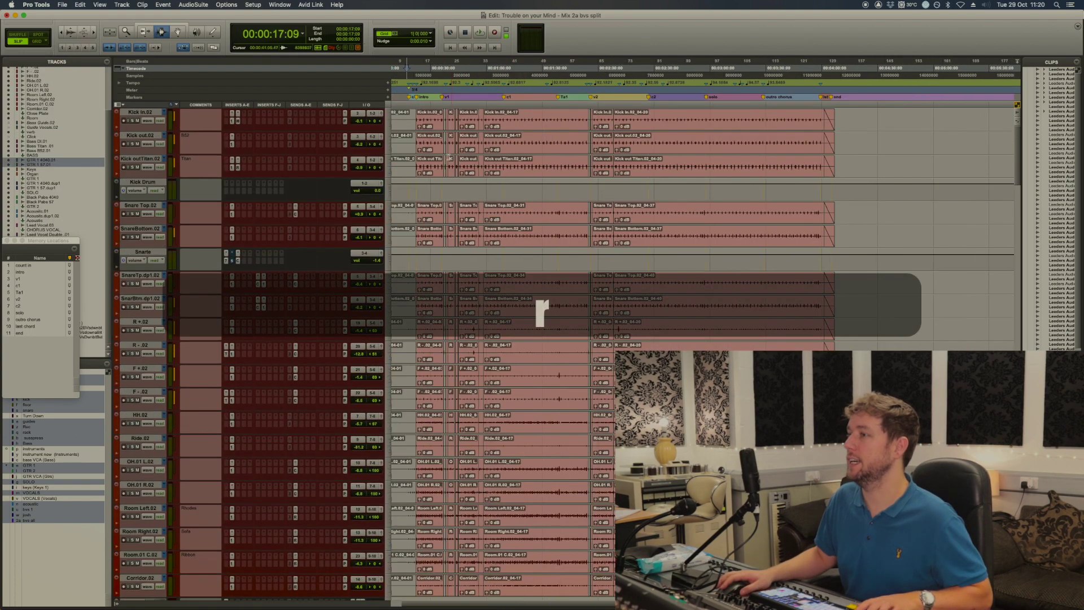
{"action": "left_click", "coordinate": [415, 148]}
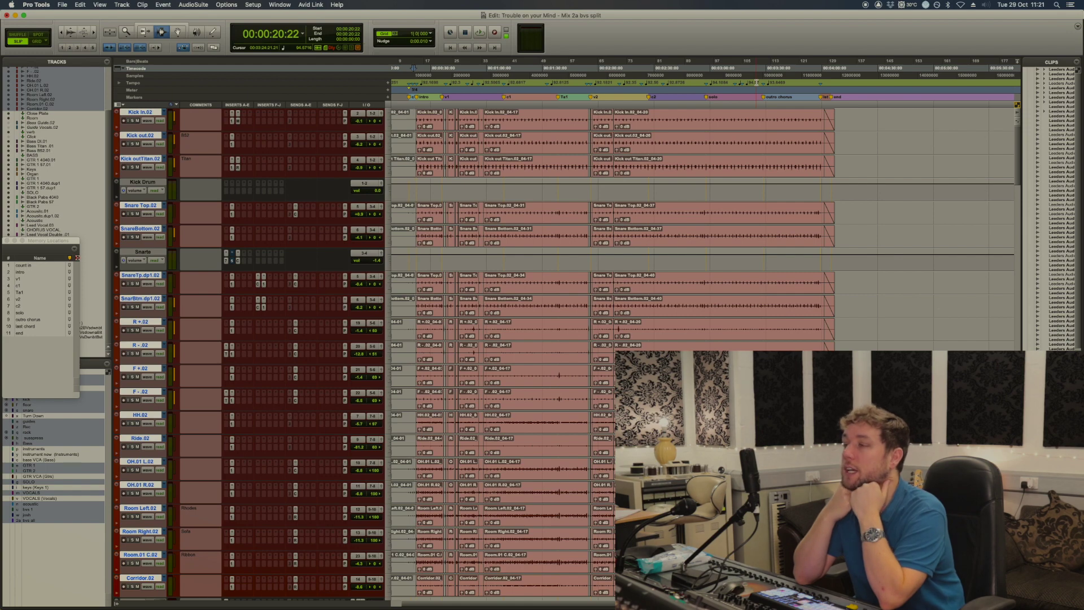
{"action": "scroll", "coordinate": [485, 168], "scroll_direction": "down", "scroll_amount": 5}
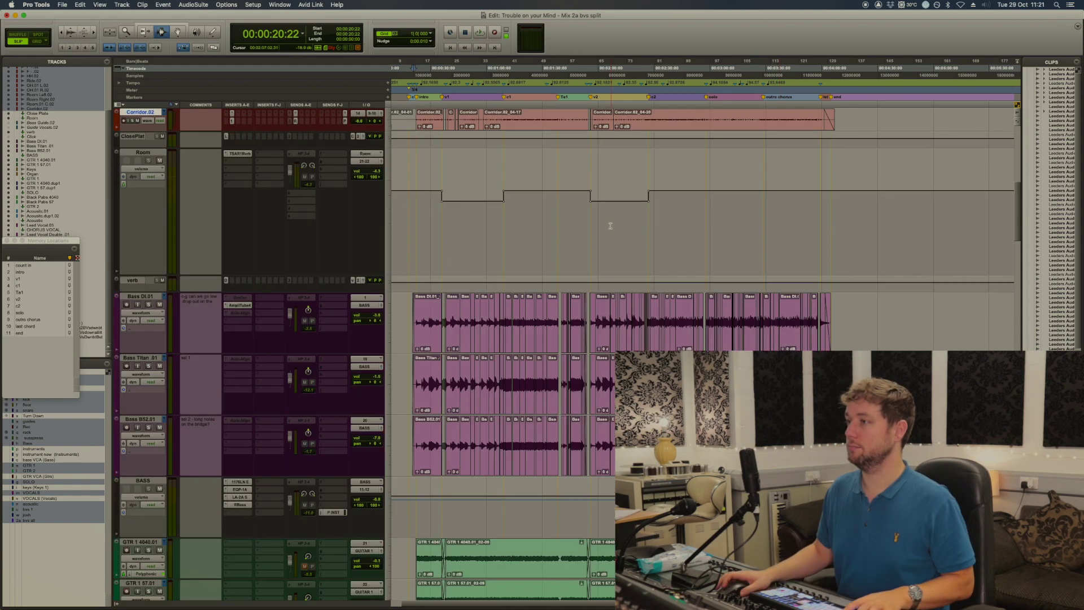
{"action": "scroll", "coordinate": [485, 168], "scroll_direction": "up", "scroll_amount": 5}
Solo the drum tracks, play them from the count-in, and switch to the Mix window
{"action": "key", "text": "shift+s"}
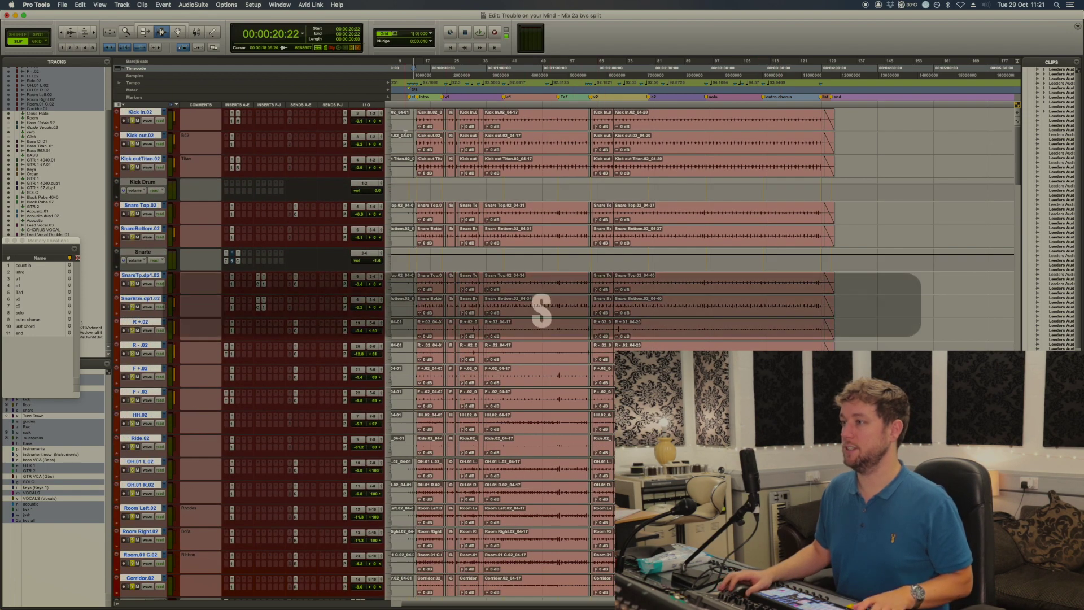
{"action": "key", "text": "t"}
{"action": "key", "text": "t"}
{"action": "key", "text": "t"}
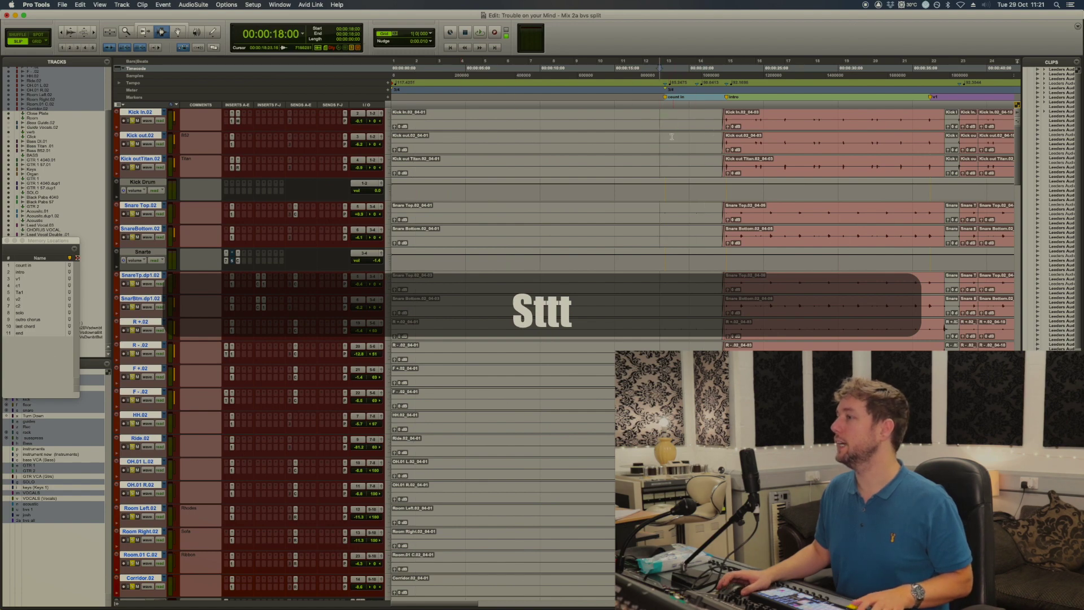
{"action": "key", "text": "space"}
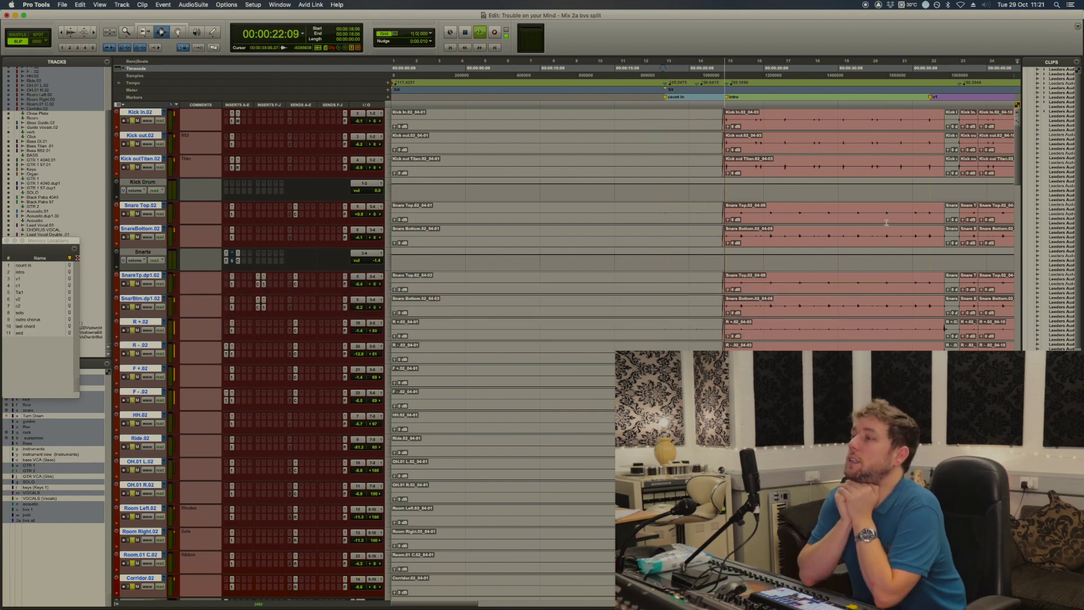
{"action": "key", "text": "super+equal"}
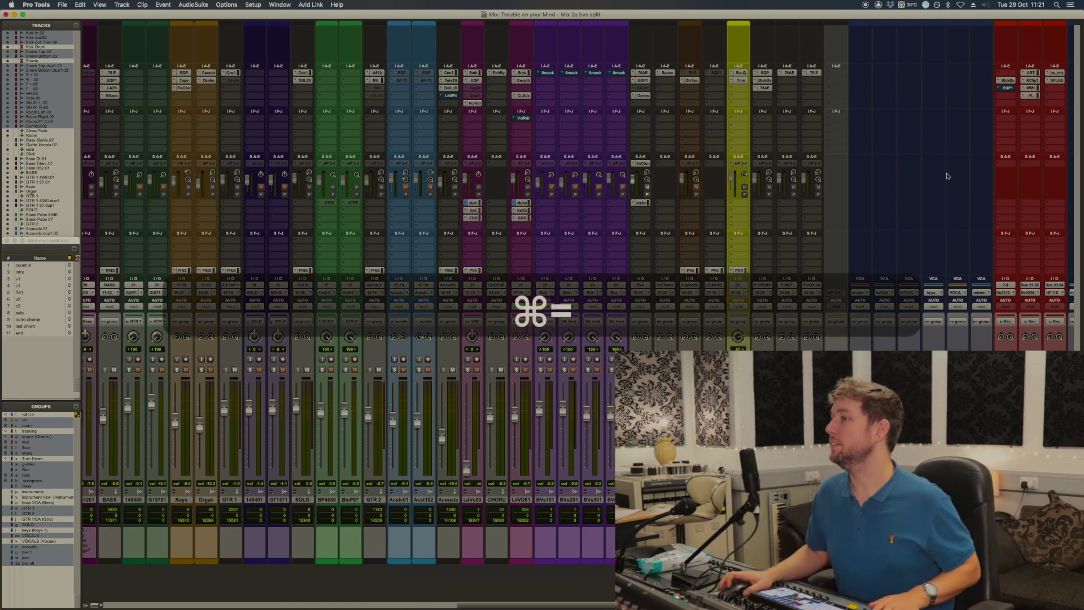
Set the monitor source in the Sigma Control plug-in to MIX A, return to the Edit window, and close the plug-in
{"action": "scroll", "coordinate": [948, 176], "scroll_direction": "right", "scroll_amount": 3}
{"action": "left_click", "coordinate": [1021, 88]}
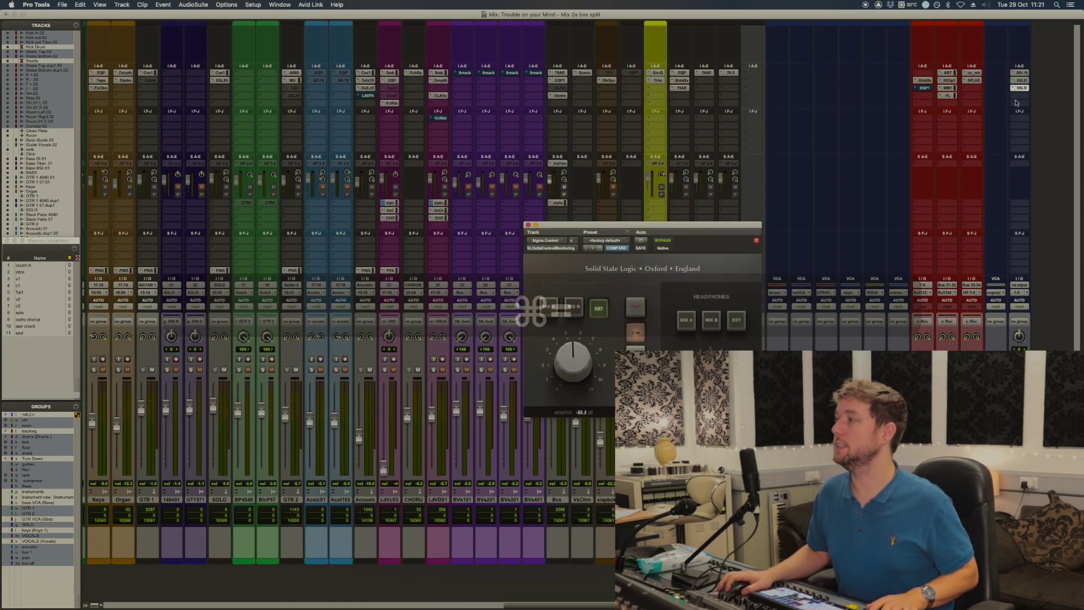
{"action": "left_click", "coordinate": [548, 310]}
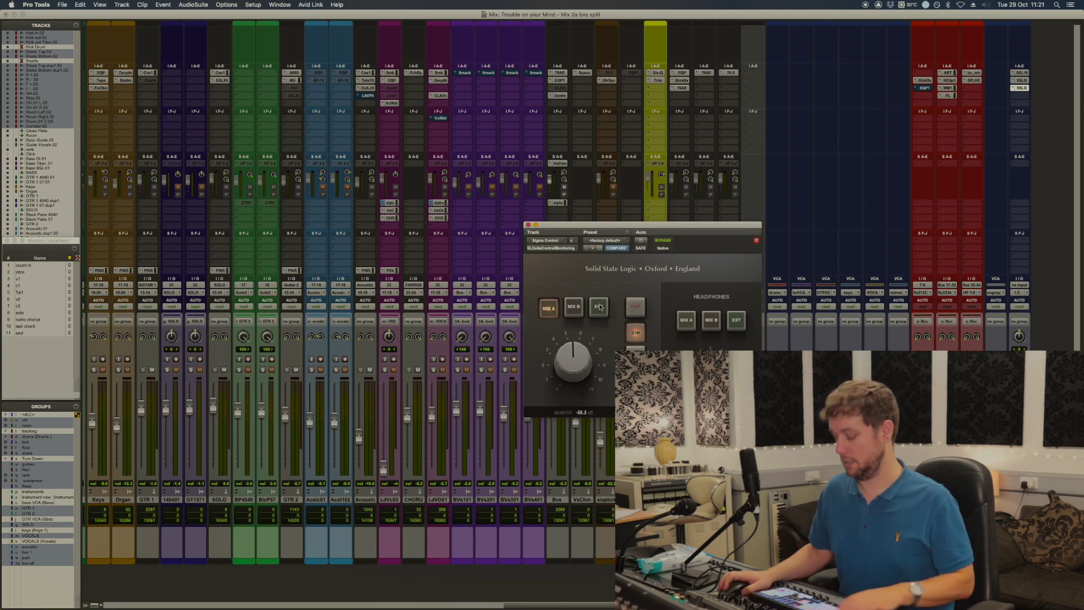
{"action": "key", "text": "super+equal"}
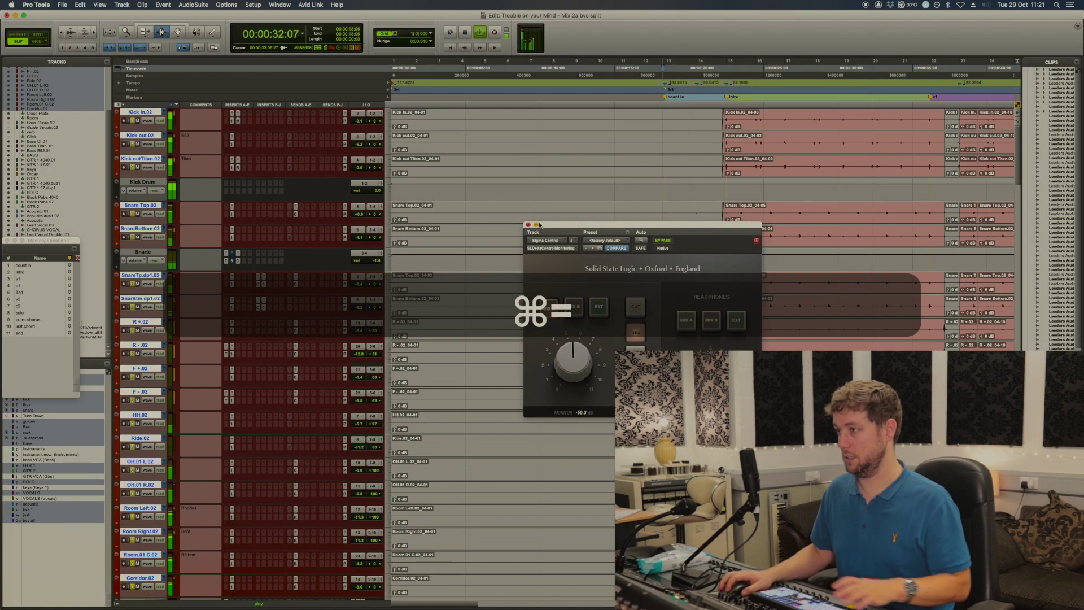
{"action": "left_click", "coordinate": [528, 224]}
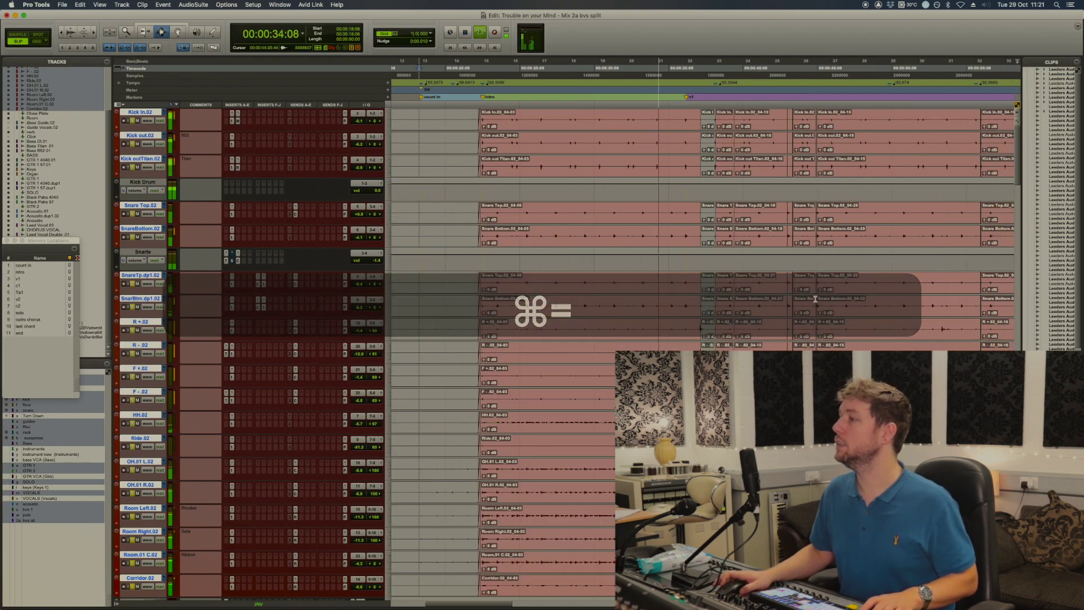
Show the Big Counter in bars and beats, enlarged and placed clear of the drum clips and markers
{"action": "scroll", "coordinate": [815, 299], "scroll_direction": "down", "scroll_amount": 2}
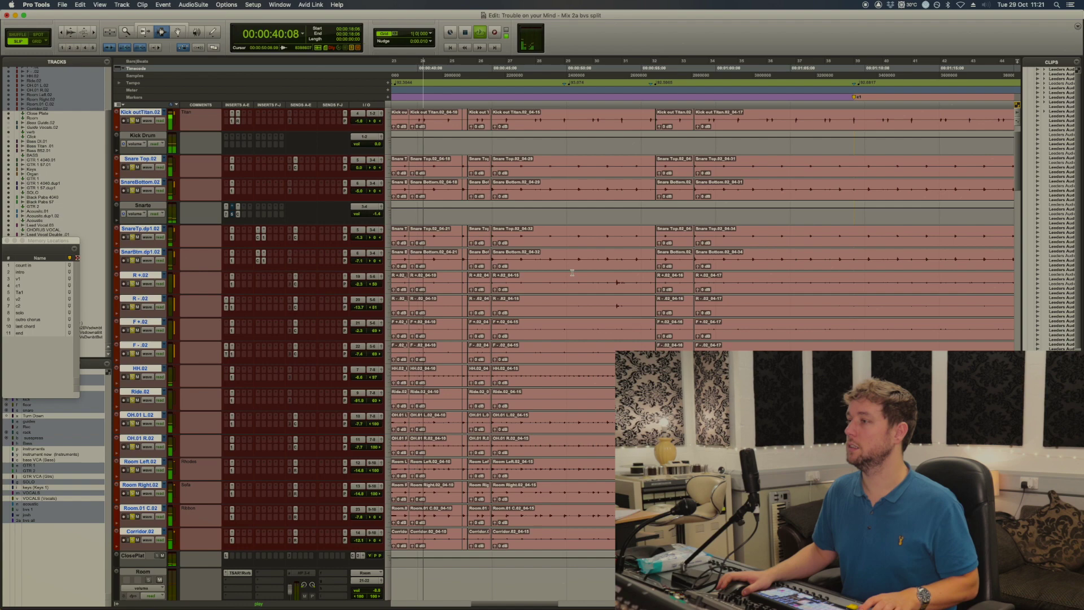
{"action": "scroll", "coordinate": [573, 271], "scroll_direction": "up", "scroll_amount": 2}
{"action": "scroll", "coordinate": [599, 260], "scroll_direction": "left", "scroll_amount": 5}
{"action": "key", "text": "super+3"}
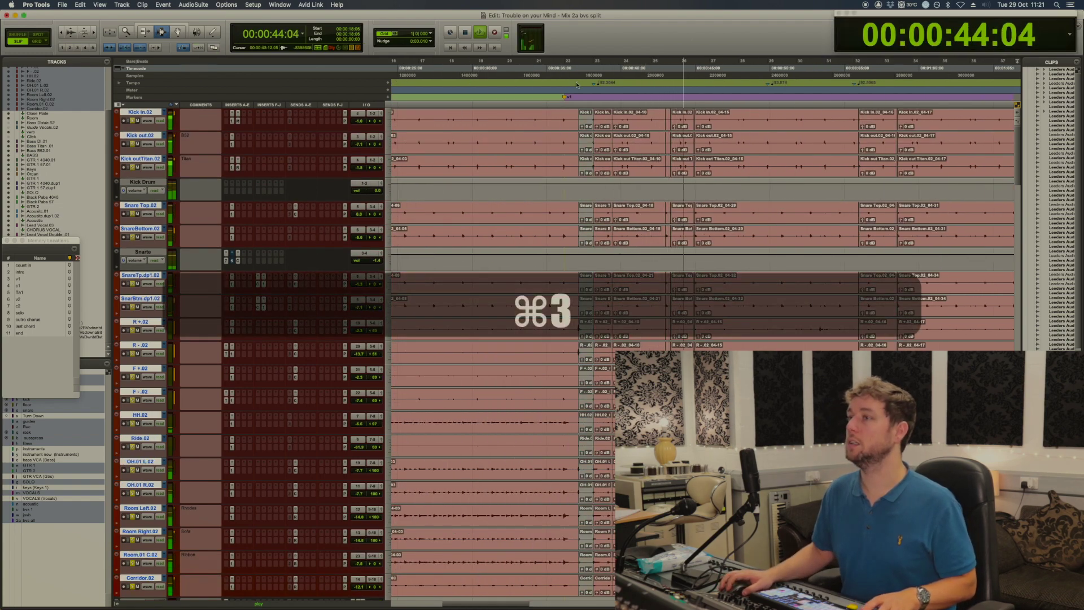
{"action": "left_click", "coordinate": [131, 61]}
{"action": "left_click_drag", "start_coordinate": [841, 52], "coordinate": [552, 94]}
{"action": "left_click_drag", "start_coordinate": [637, 16], "coordinate": [877, 17]}
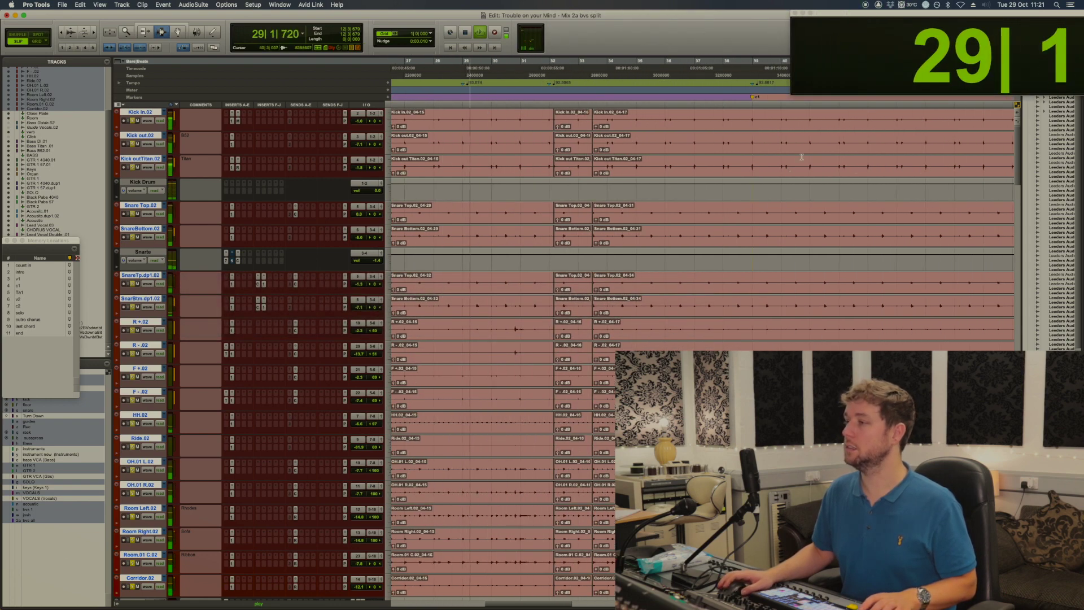
Check the remaining drum tracks in the Edit window, switch to the Mix window, and look through the session options during playback
{"action": "scroll", "coordinate": [187, 482], "scroll_direction": "down", "scroll_amount": 5}
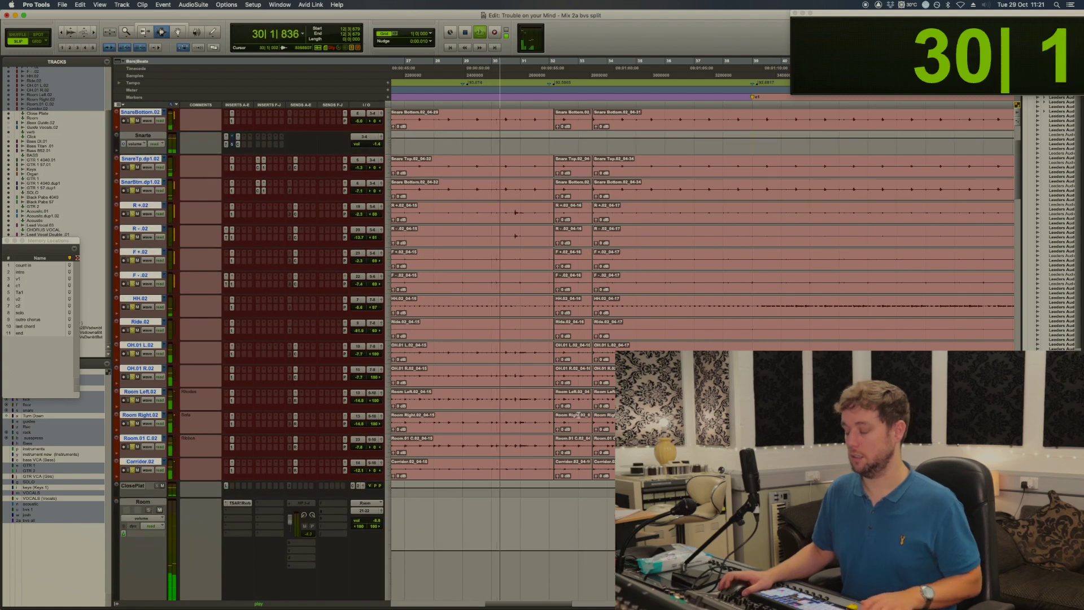
{"action": "key", "text": "super+equal"}
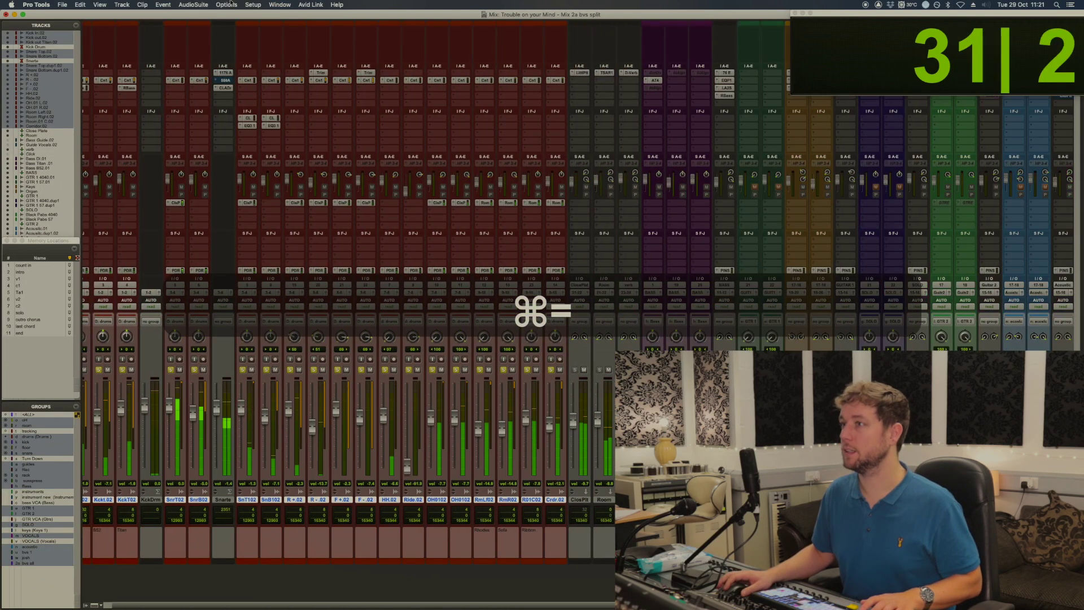
{"action": "left_click", "coordinate": [226, 5]}
{"action": "left_click", "coordinate": [257, 209]}
{"action": "left_click", "coordinate": [261, 199]}
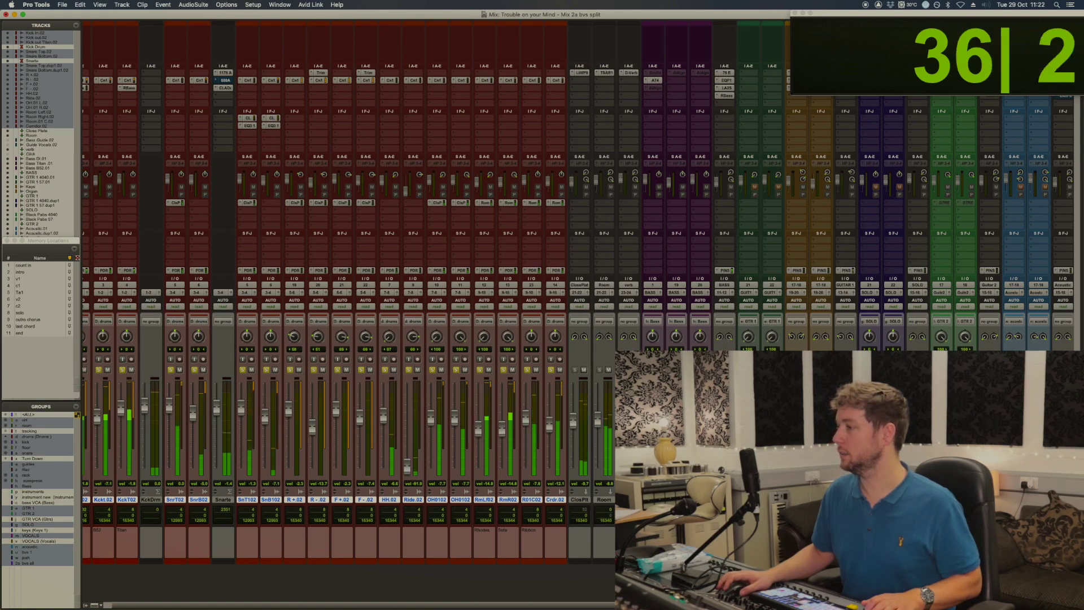
Examine the mixer channels during playback, from the drums through the bass, keys, guitars and vocals to the output channels
{"action": "scroll", "coordinate": [350, 283], "scroll_direction": "right", "scroll_amount": 7}
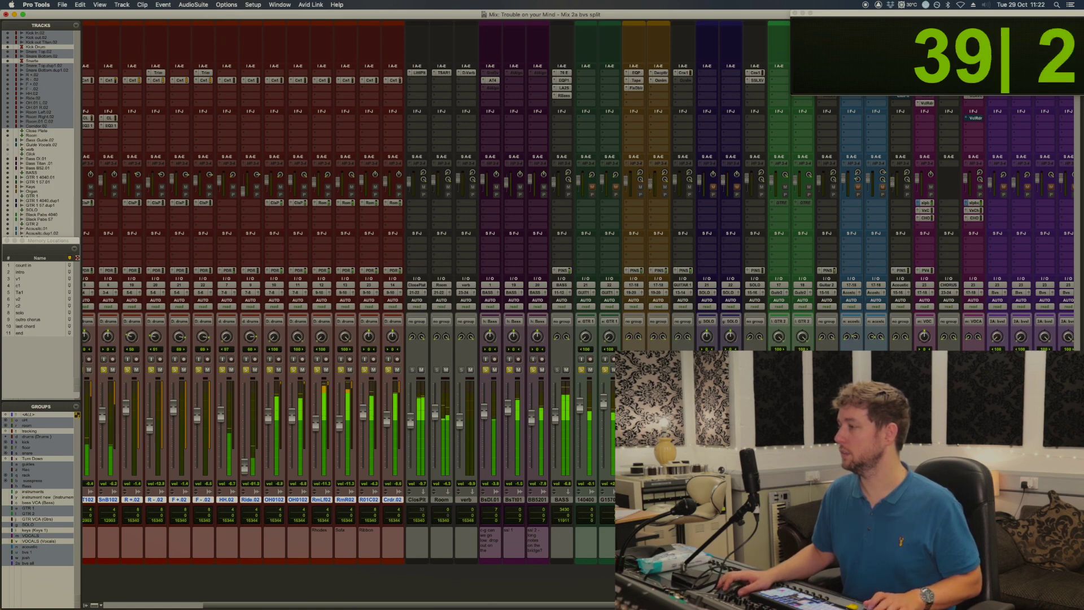
{"action": "scroll", "coordinate": [578, 282], "scroll_direction": "right", "scroll_amount": 2}
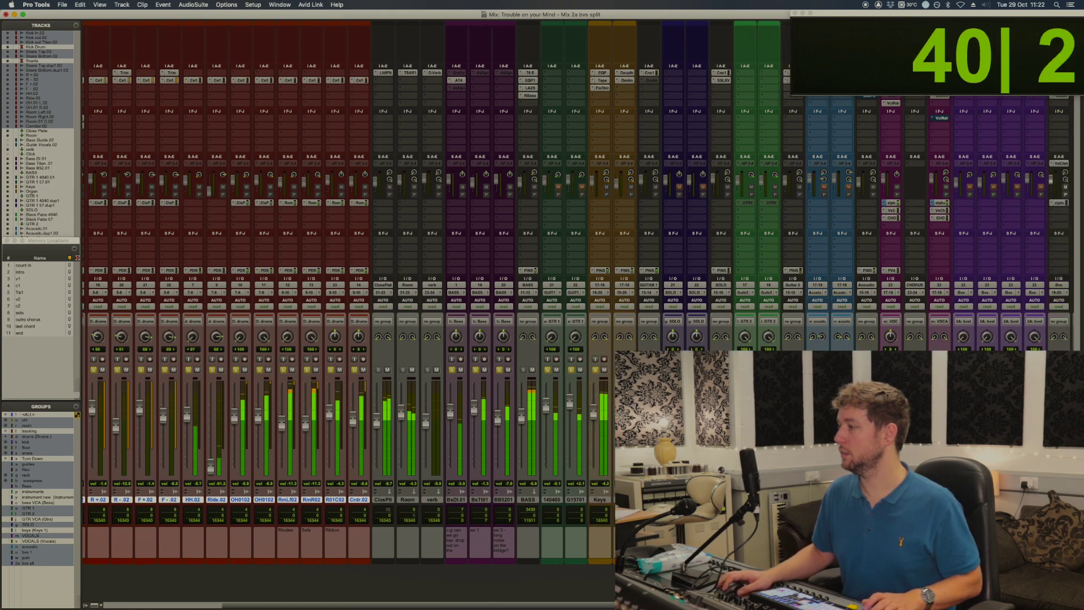
{"action": "scroll", "coordinate": [350, 282], "scroll_direction": "right", "scroll_amount": 8}
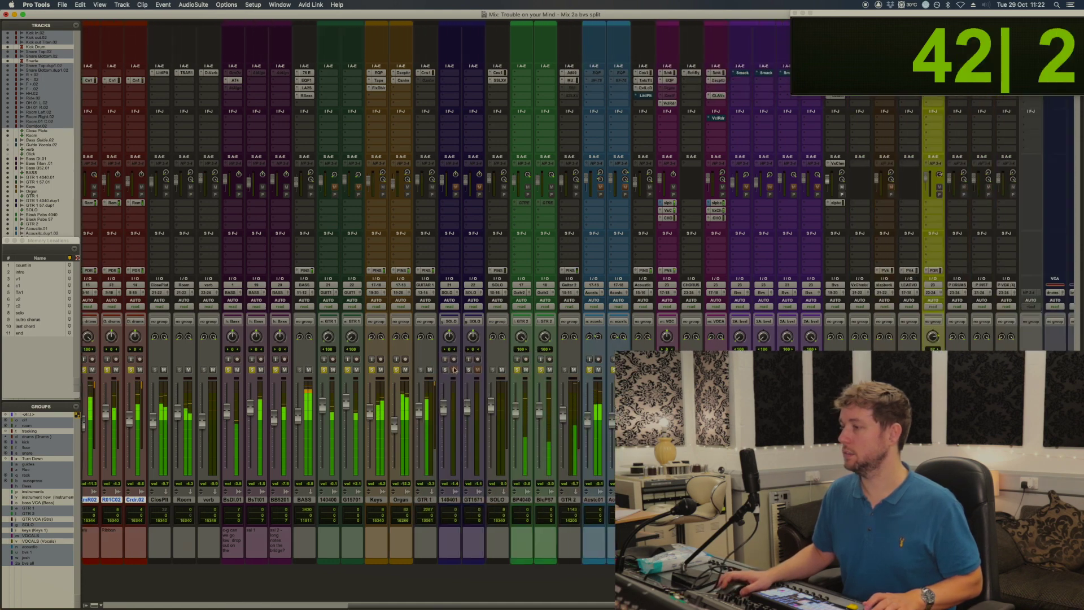
{"action": "scroll", "coordinate": [426, 344], "scroll_direction": "left", "scroll_amount": 8}
{"action": "scroll", "coordinate": [427, 344], "scroll_direction": "left", "scroll_amount": 10}
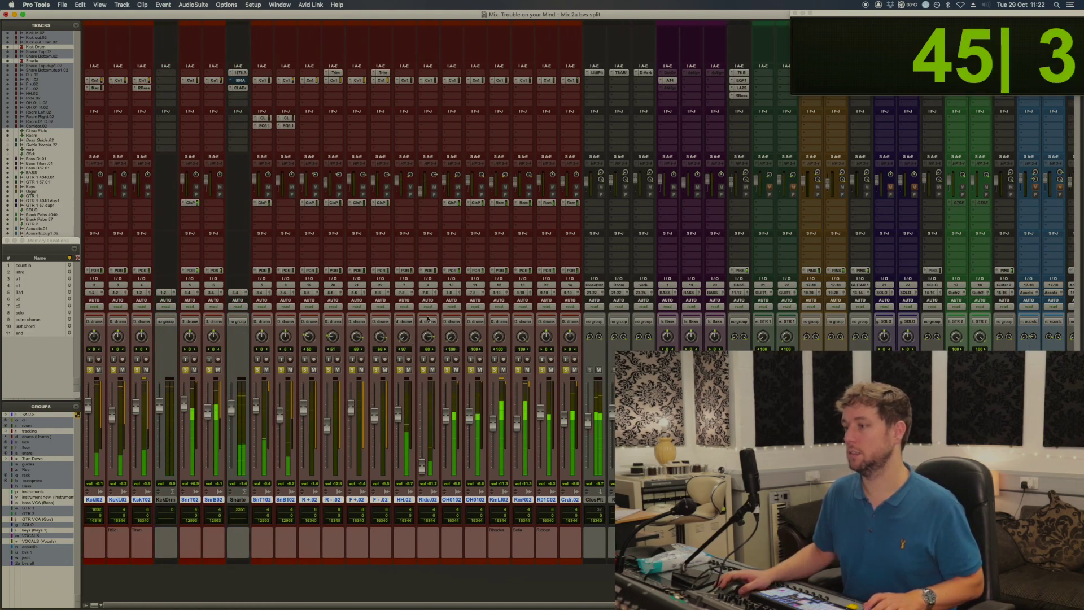
{"action": "scroll", "coordinate": [347, 294], "scroll_direction": "right", "scroll_amount": 15}
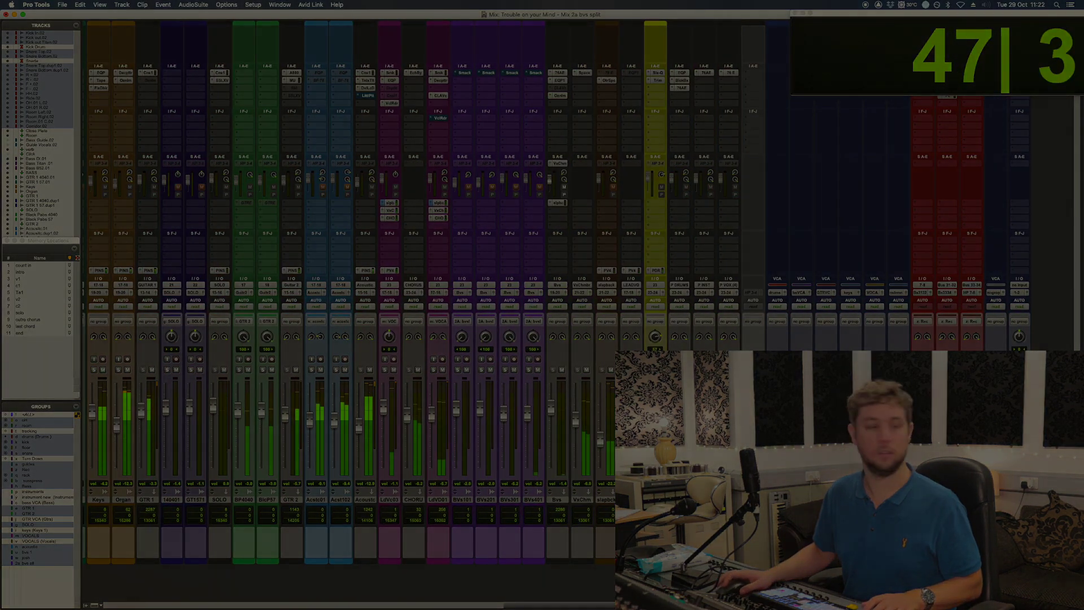